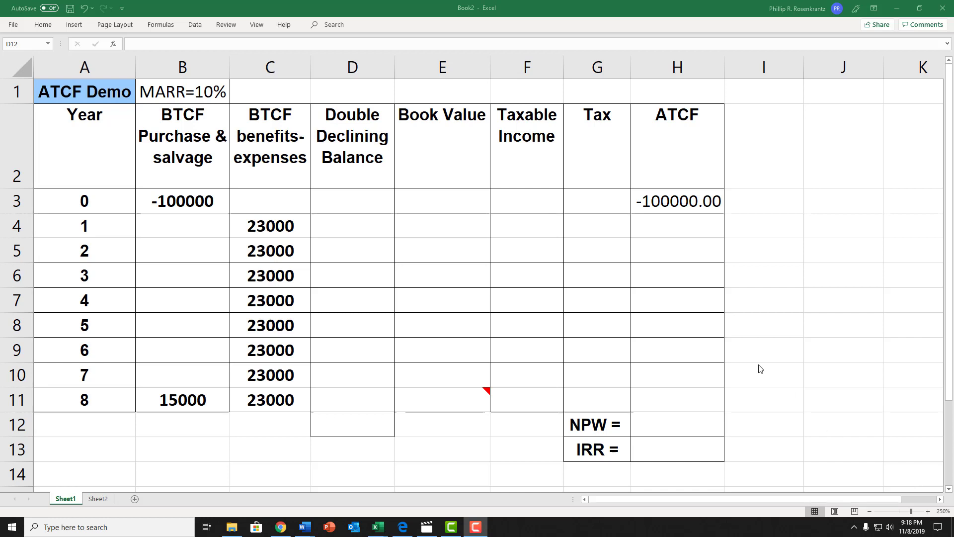
- Select cell D4 to hold the year-1 depreciation formula
click(346, 229)
click(346, 225)
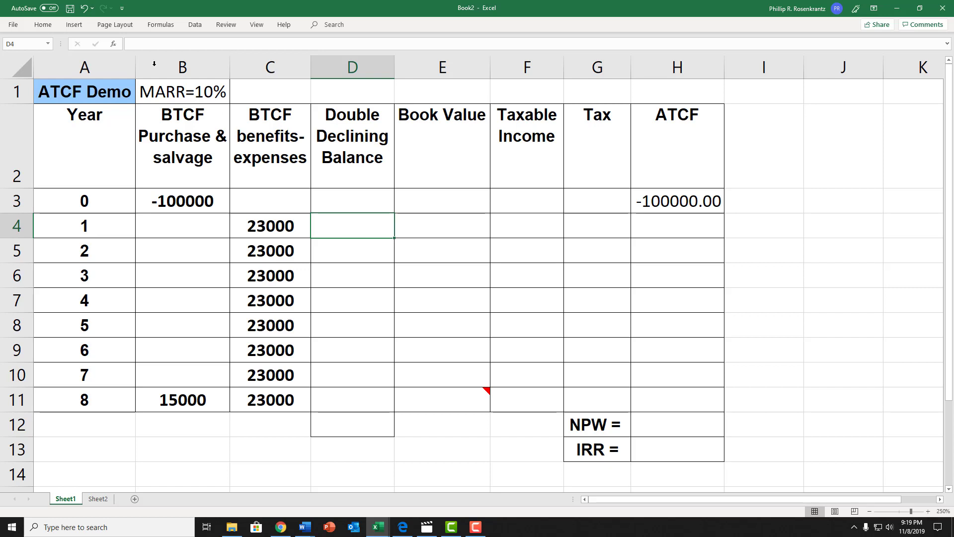
- Insert the DDB depreciation function into D4 from the Insert Function list
click(114, 47)
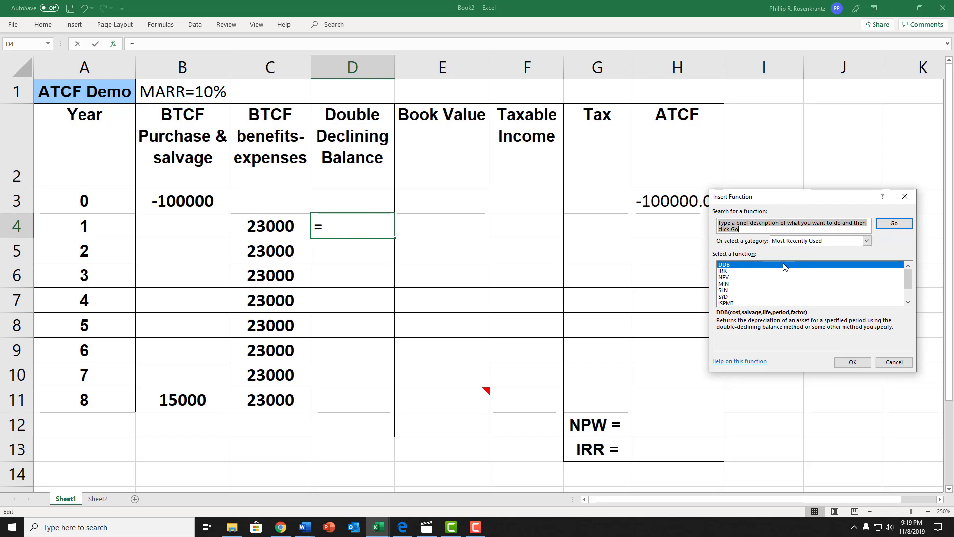
click(851, 359)
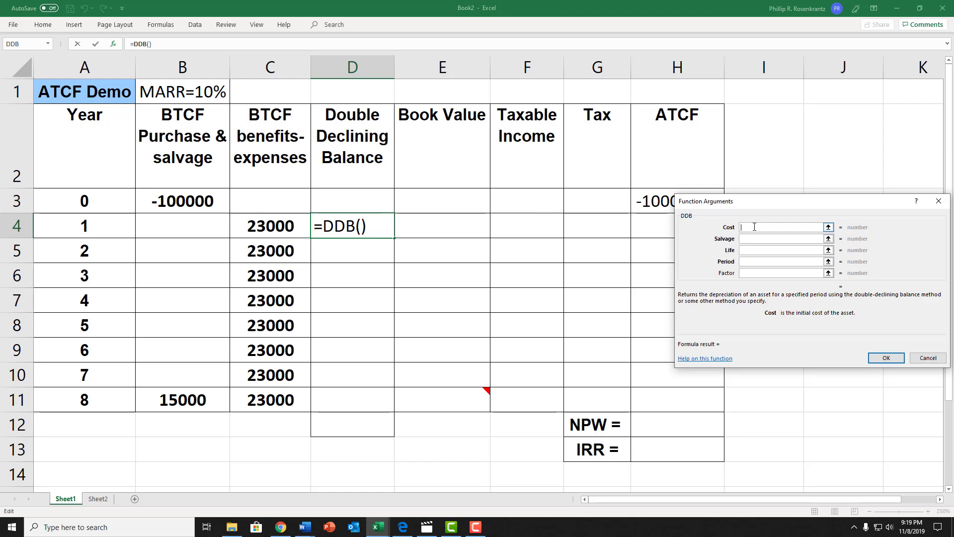
- Fill the DDB arguments with cost 100000, salvage 0, life 8, period A4, leaving factor blank
text(10000)
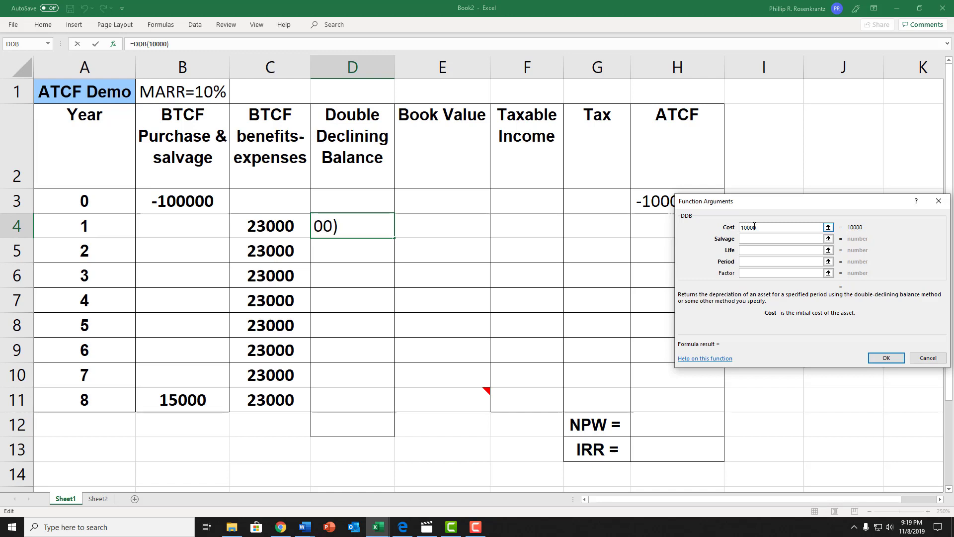
text(0)
click(752, 239)
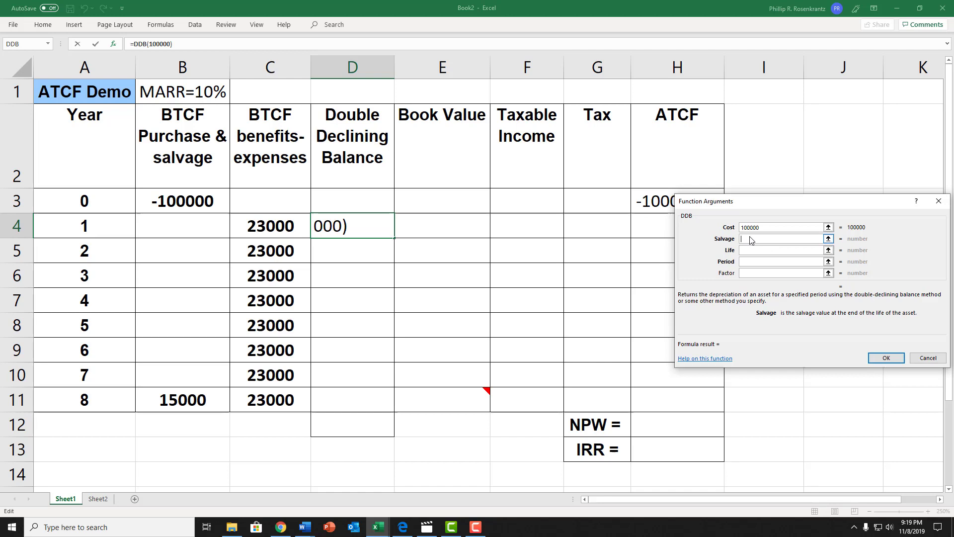
text(0)
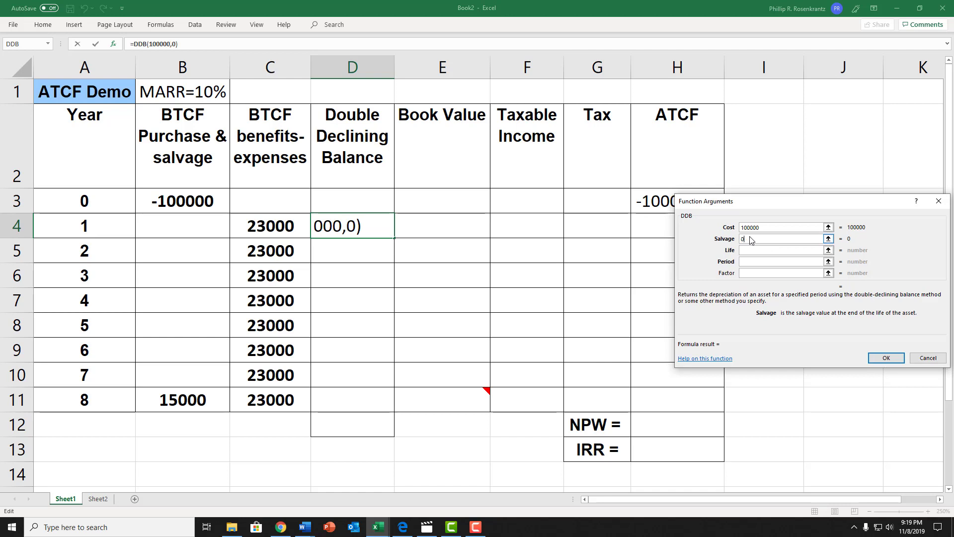
click(750, 251)
click(749, 253)
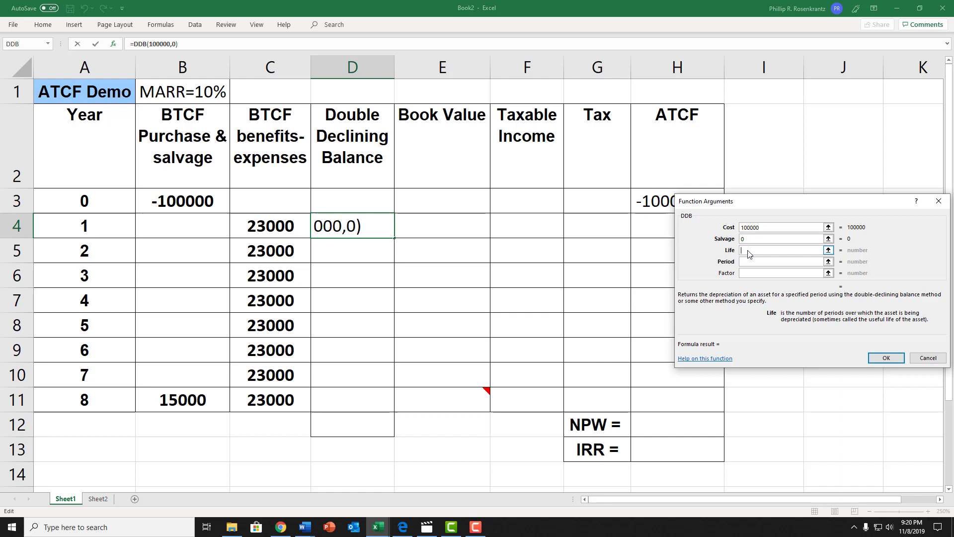
text(8)
click(742, 262)
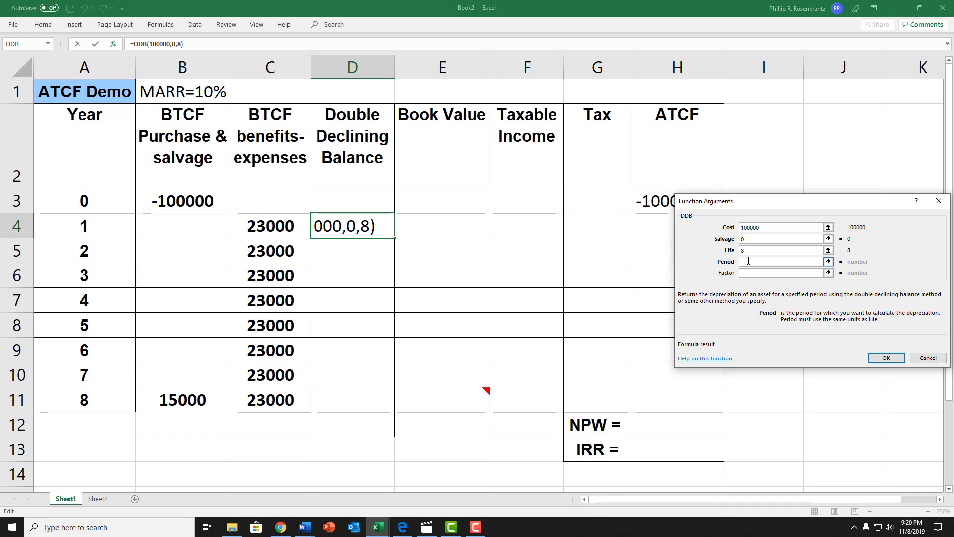
text(a4)
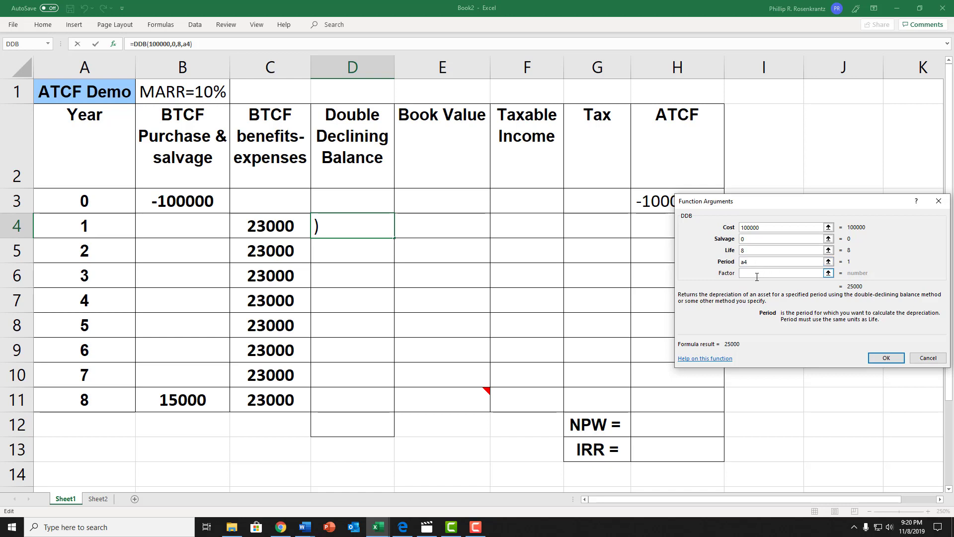
click(757, 273)
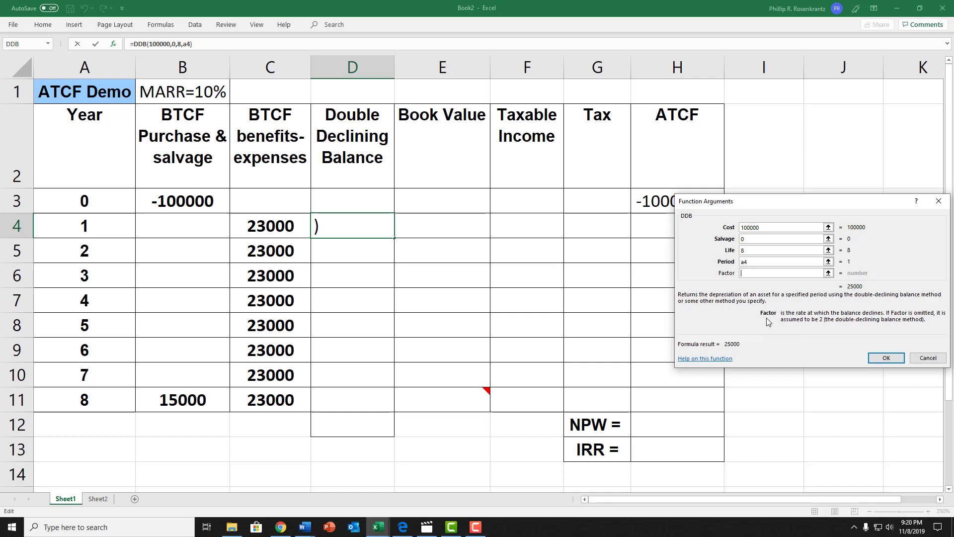
click(743, 275)
- Confirm =DDB(100000,0,8,A4) and fill it down D4:D11, giving 25000 down to 3337
click(878, 362)
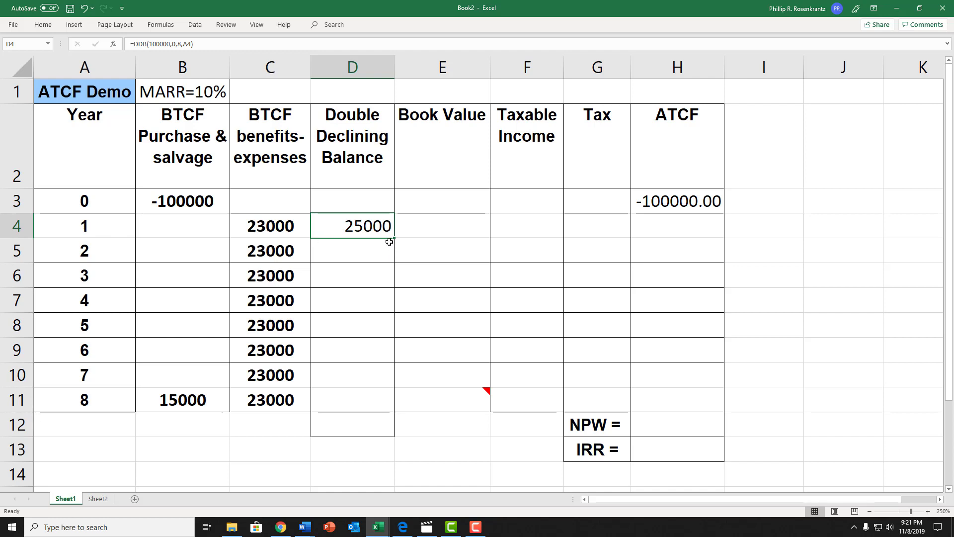
drag(396, 238, 394, 408)
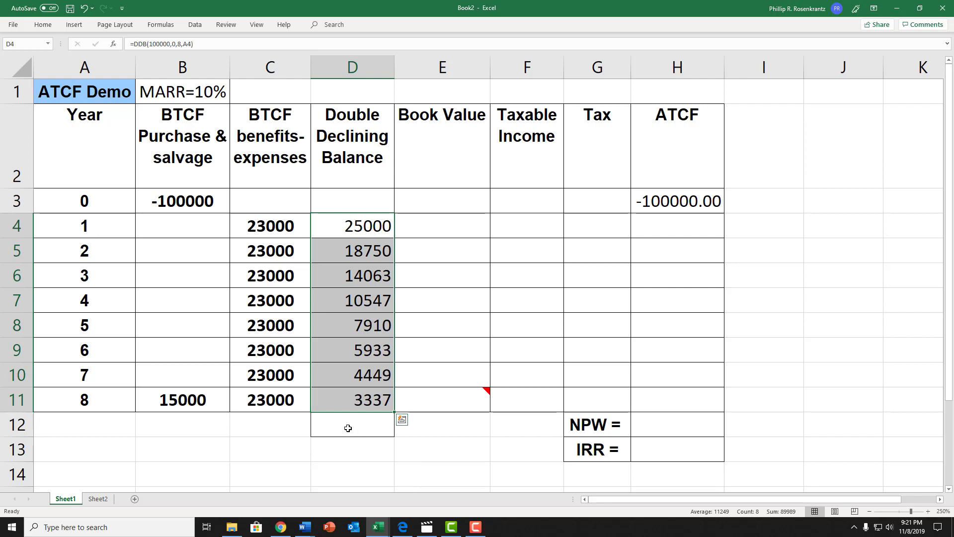
- AutoSum the depreciation into D12 as =SUM(D4:D11), totalling $89,989
click(348, 428)
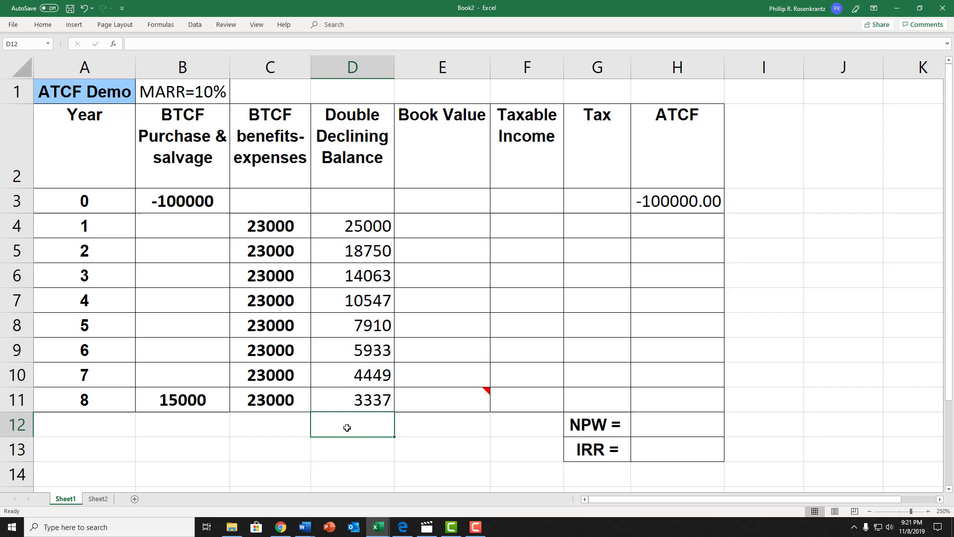
click(43, 25)
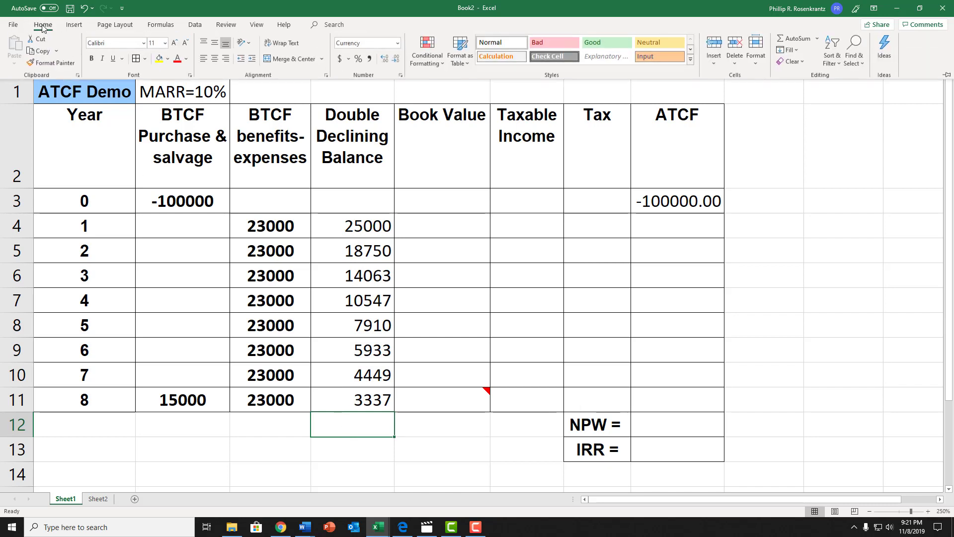
click(798, 40)
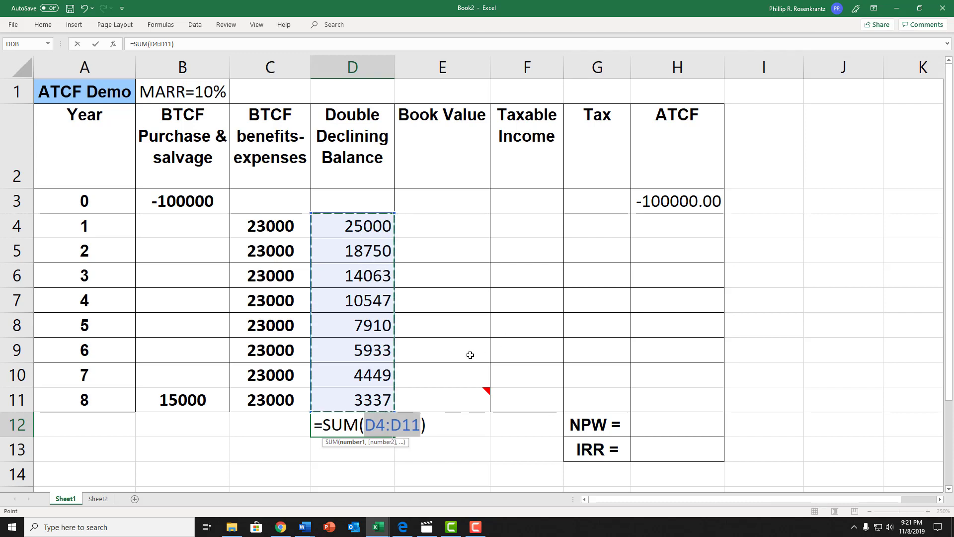
key(Return)
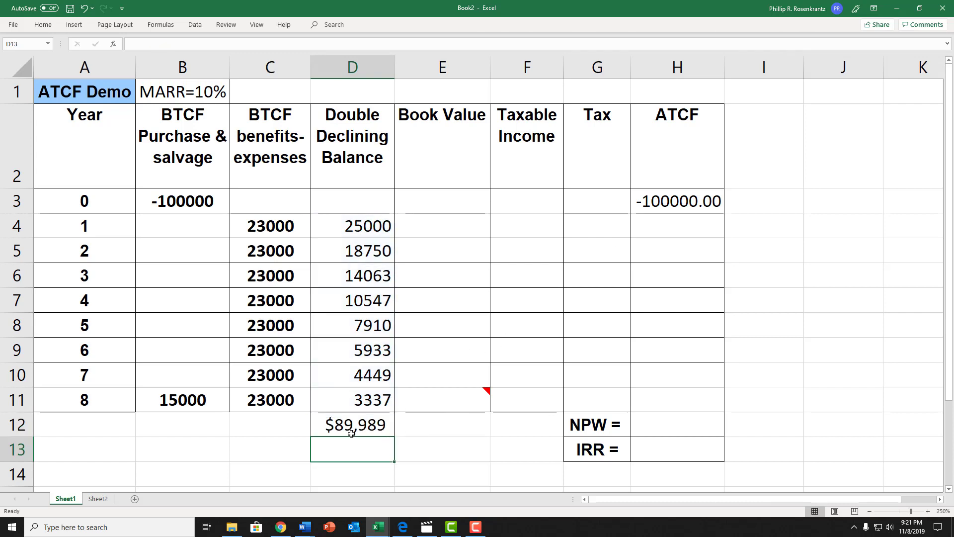
click(373, 424)
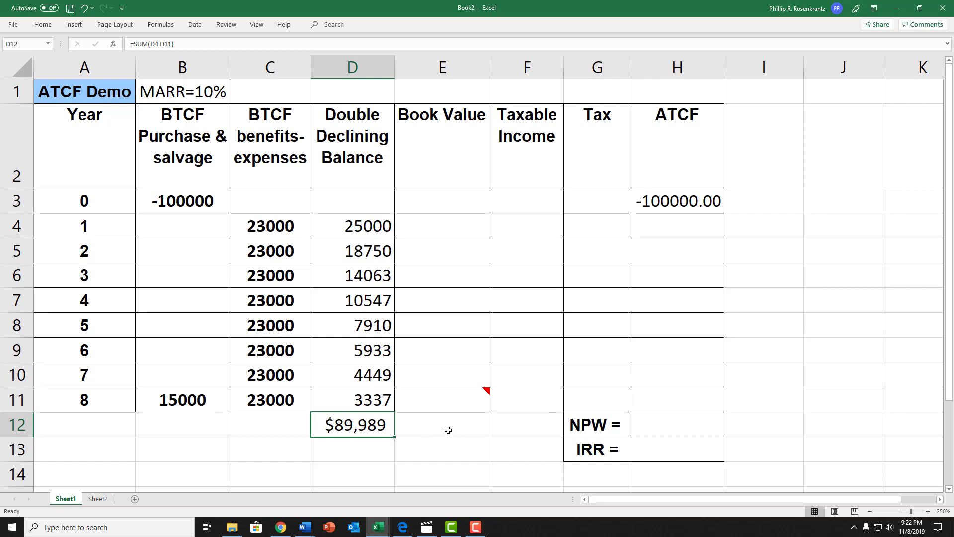
- Enter =100000-D4 in E4 so the year-1 book value reads 75000
mouse_move(441, 399)
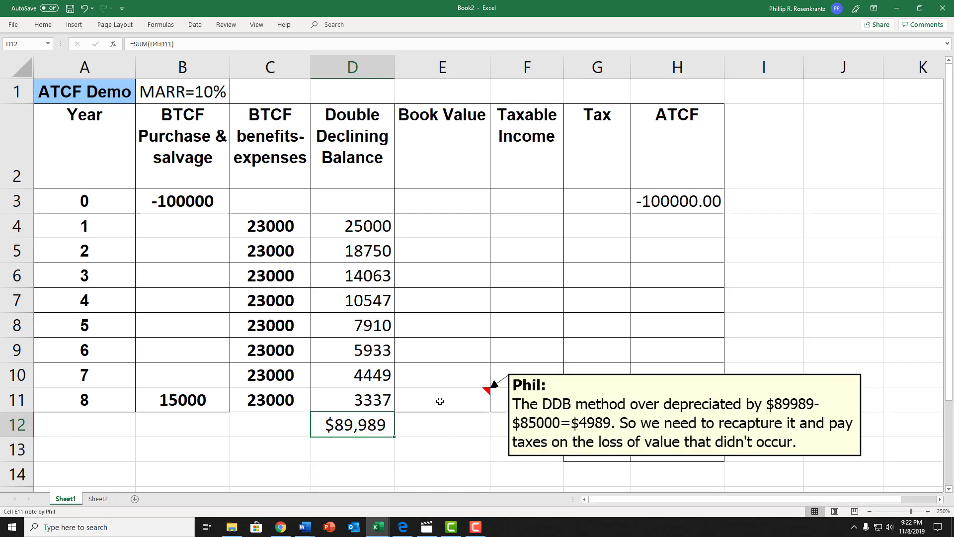
click(437, 222)
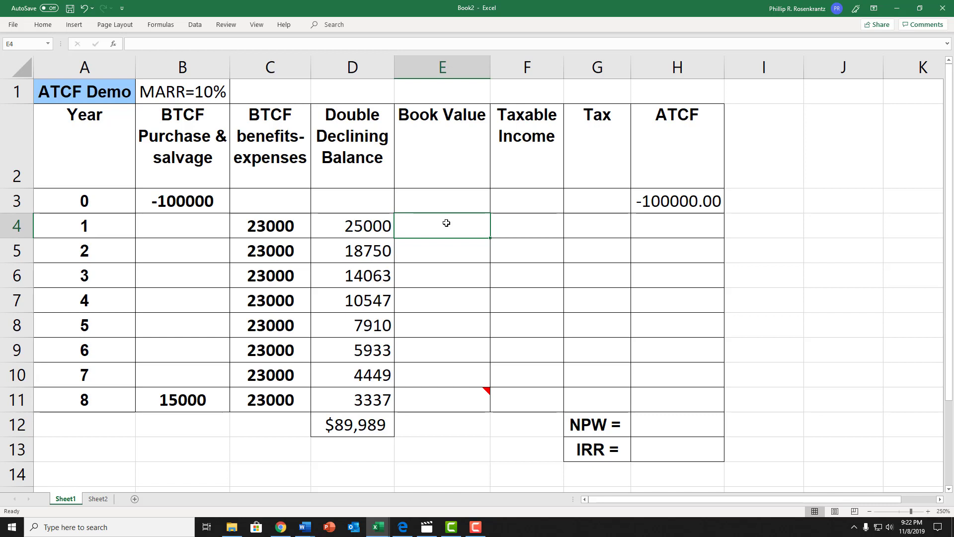
text(100)
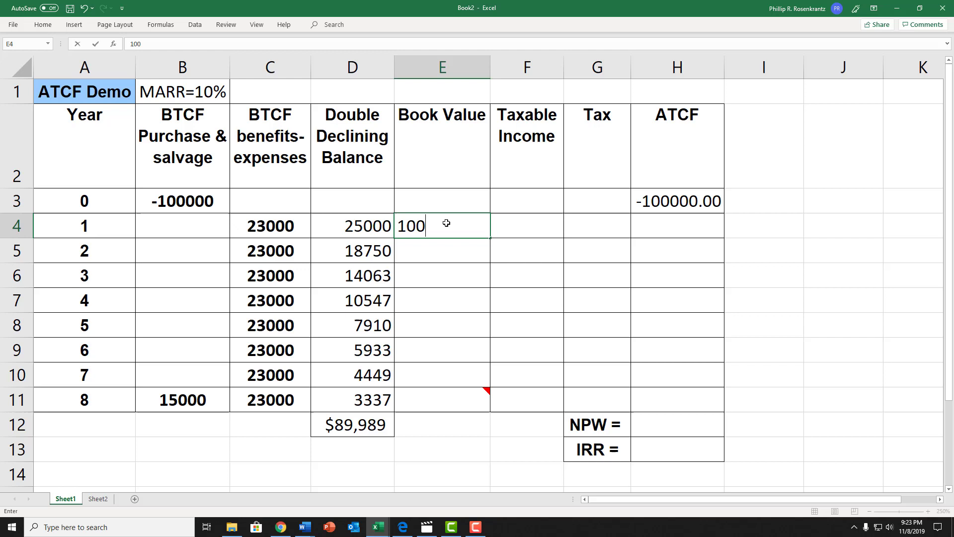
key(BackSpace)
key(BackSpace)
key(BackSpace)
text(=10000)
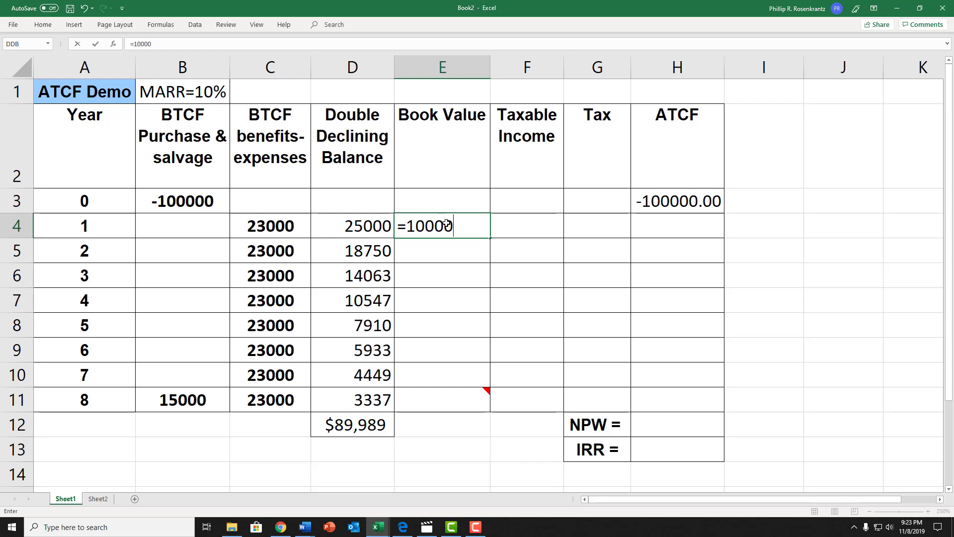
text(0-d4)
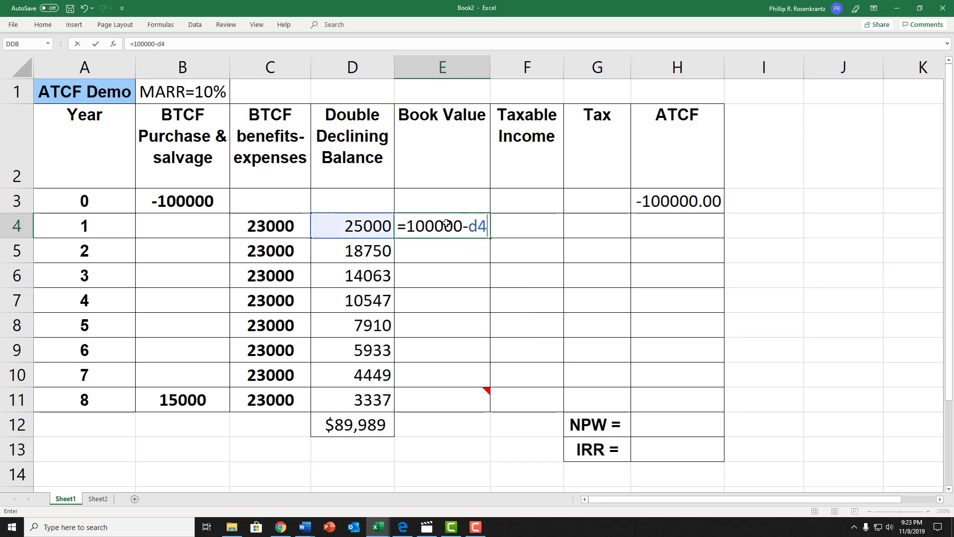
key(Return)
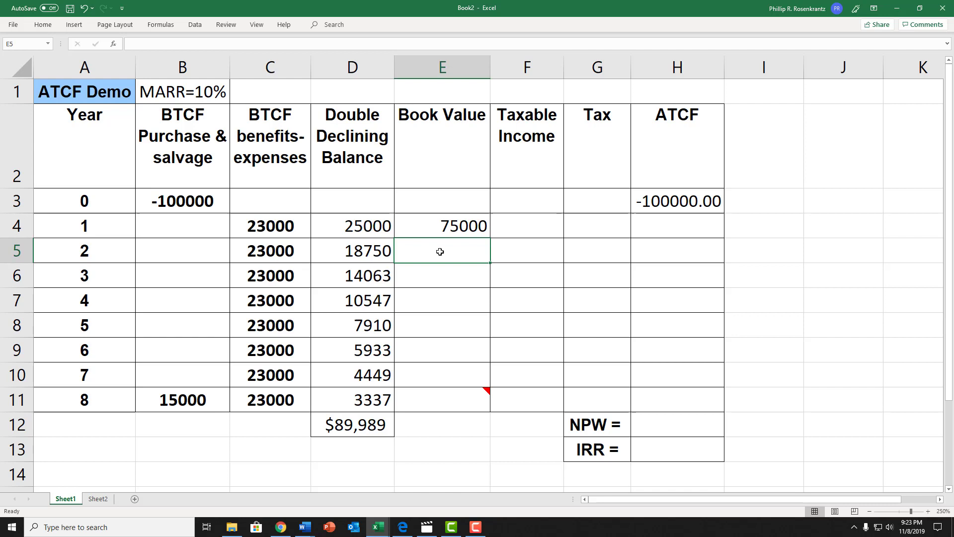
- Enter =E4-D5 in E5 and fill it down to E11, ending at a 10011 book value
text(=)
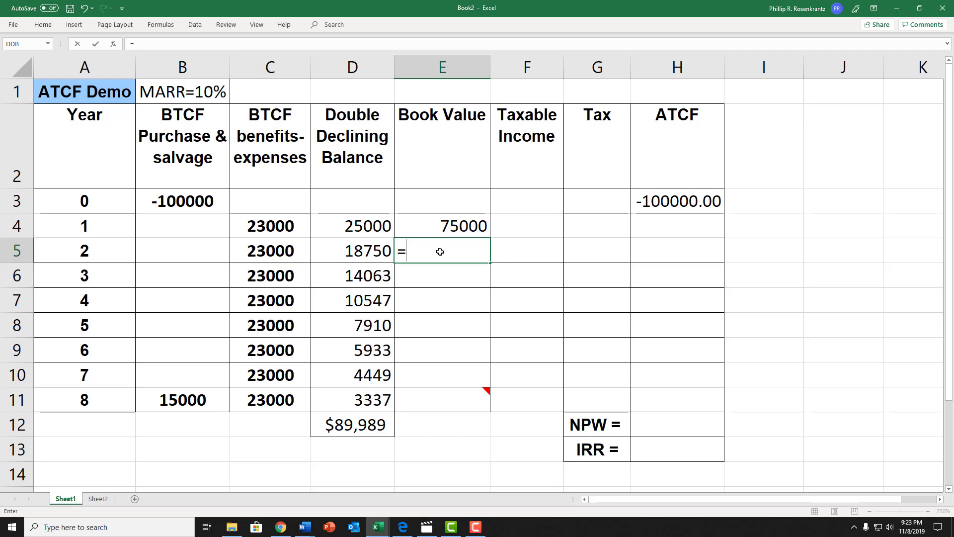
text(e4-)
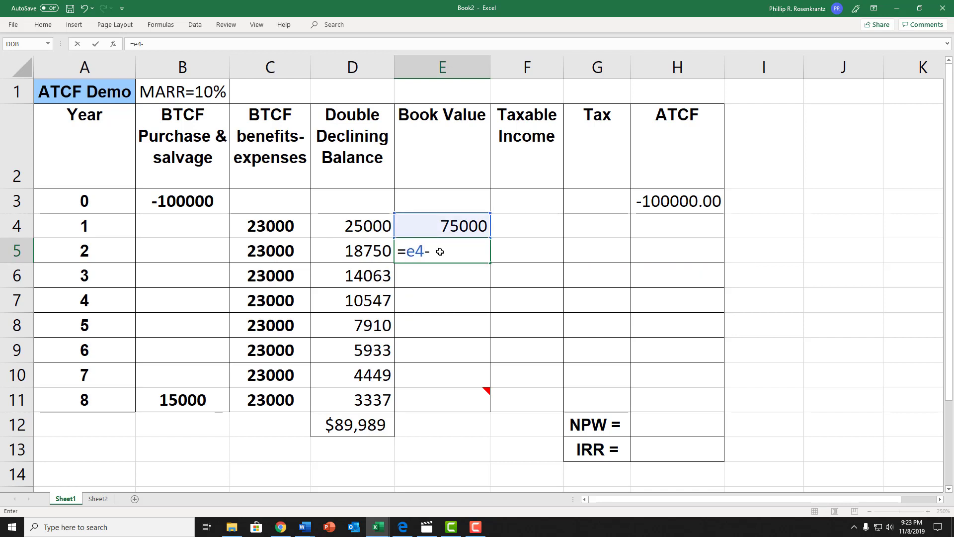
text(d5)
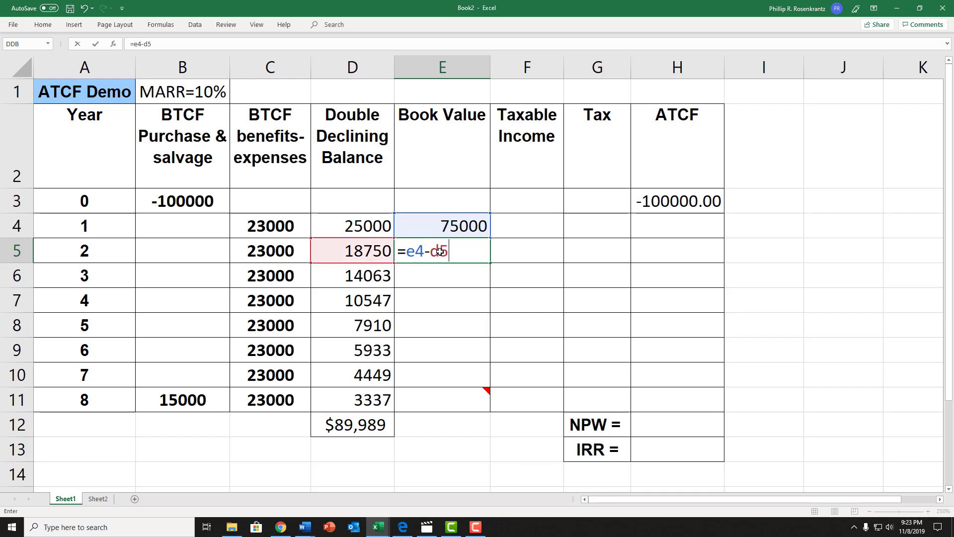
key(Return)
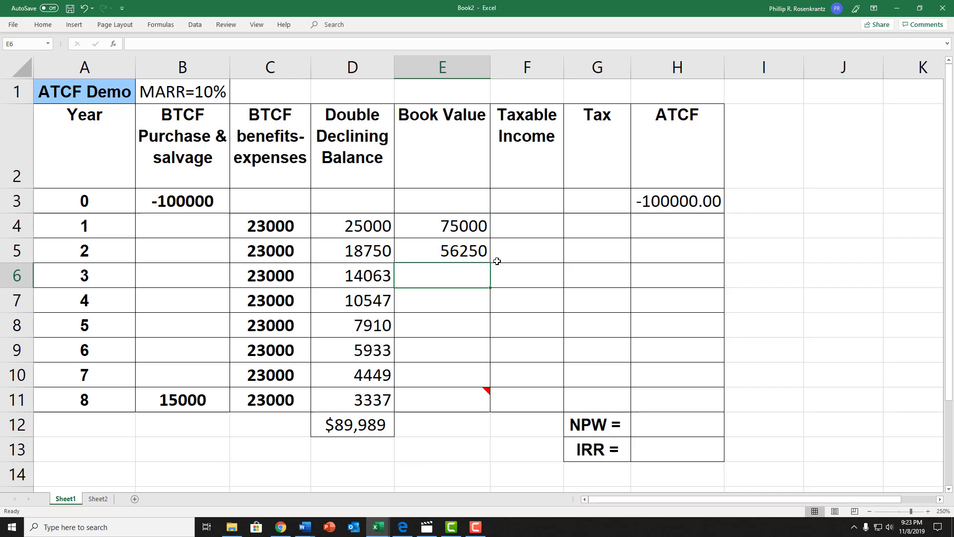
click(477, 254)
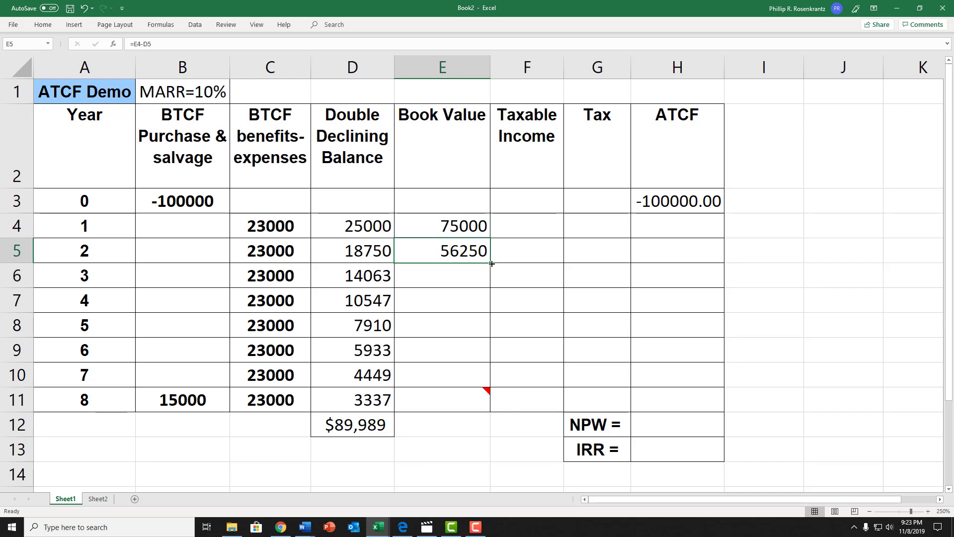
drag(492, 263, 490, 408)
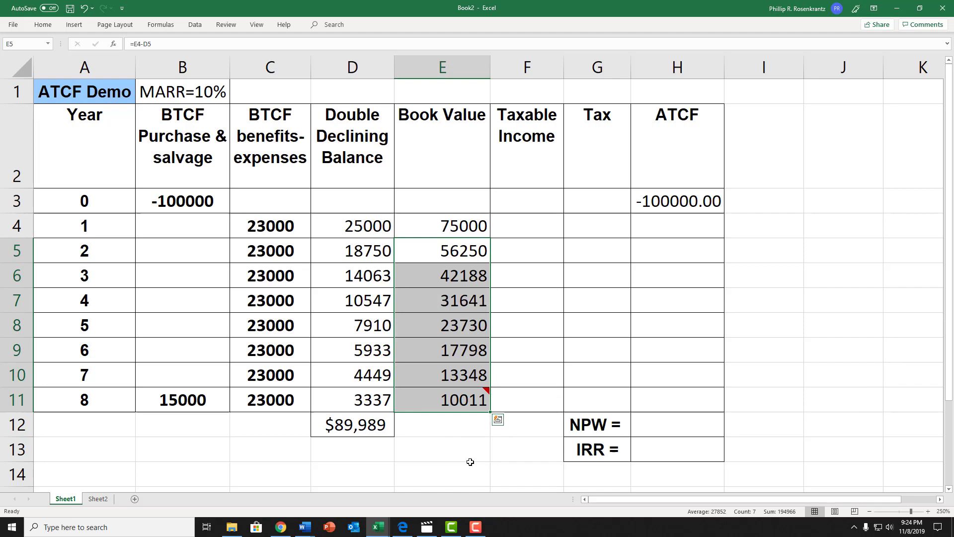
mouse_move(448, 404)
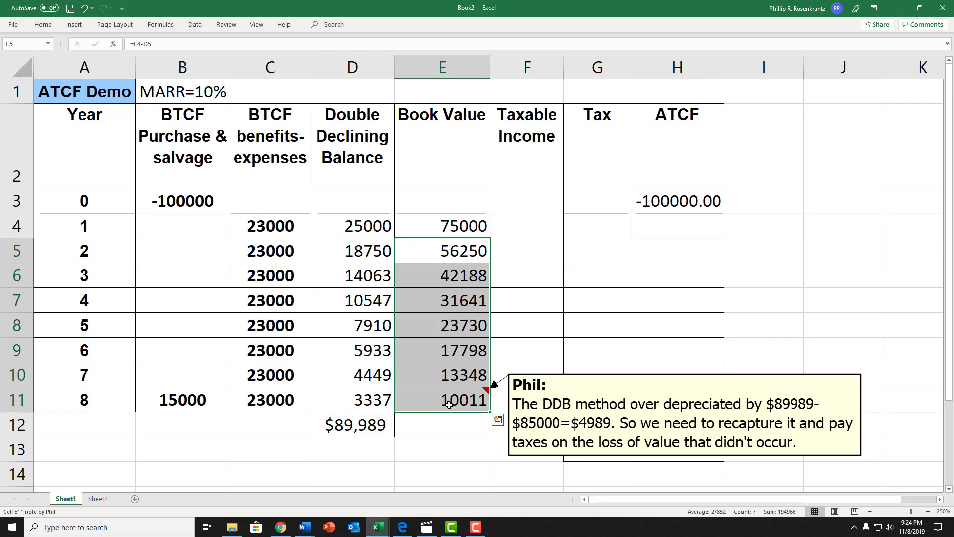
click(524, 227)
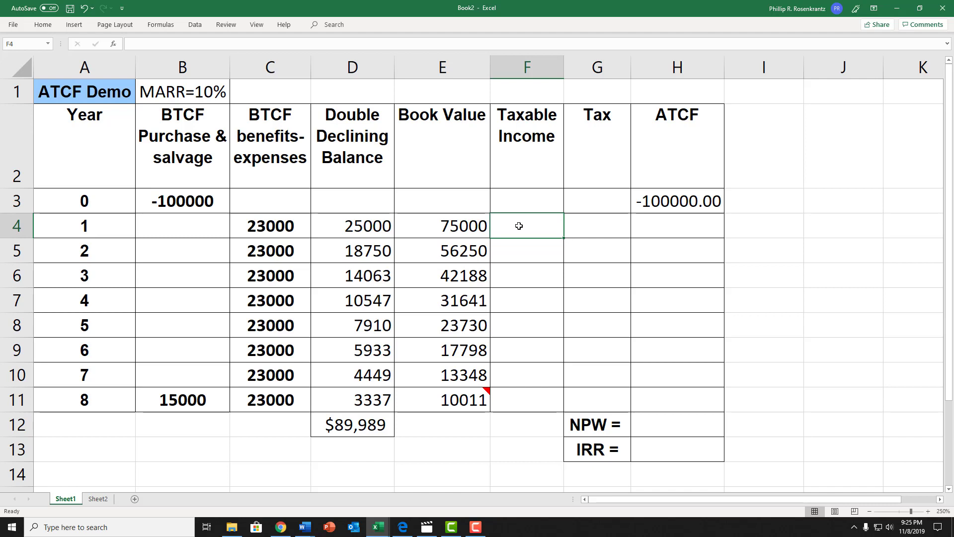
- Enter =C4-D4 in F4 and fill it to F11, giving taxable income from (2000) to 19663
text(=)
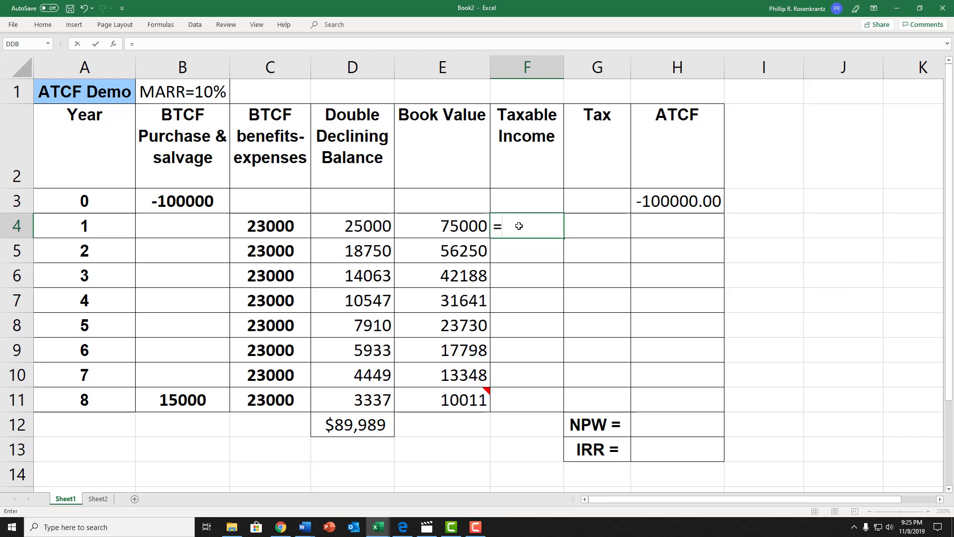
text(c)
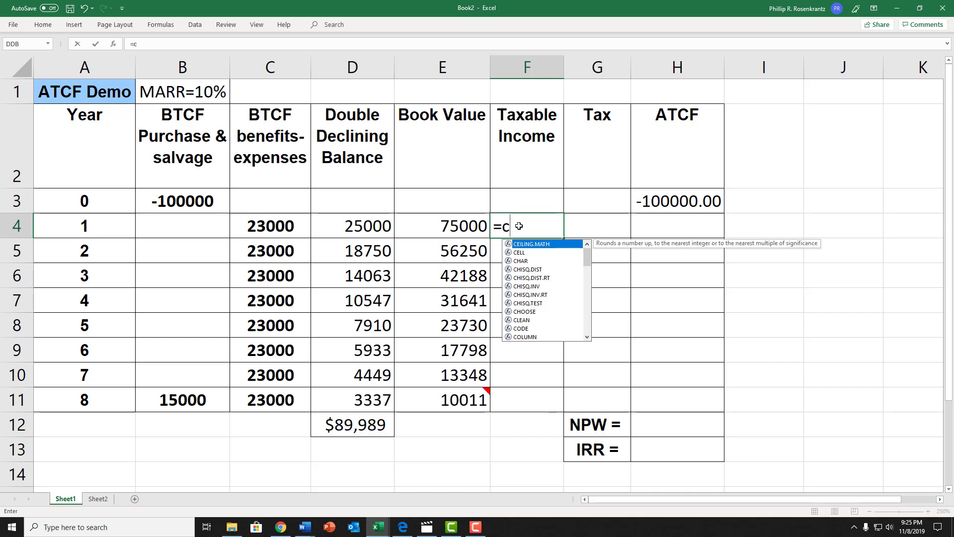
text(4-)
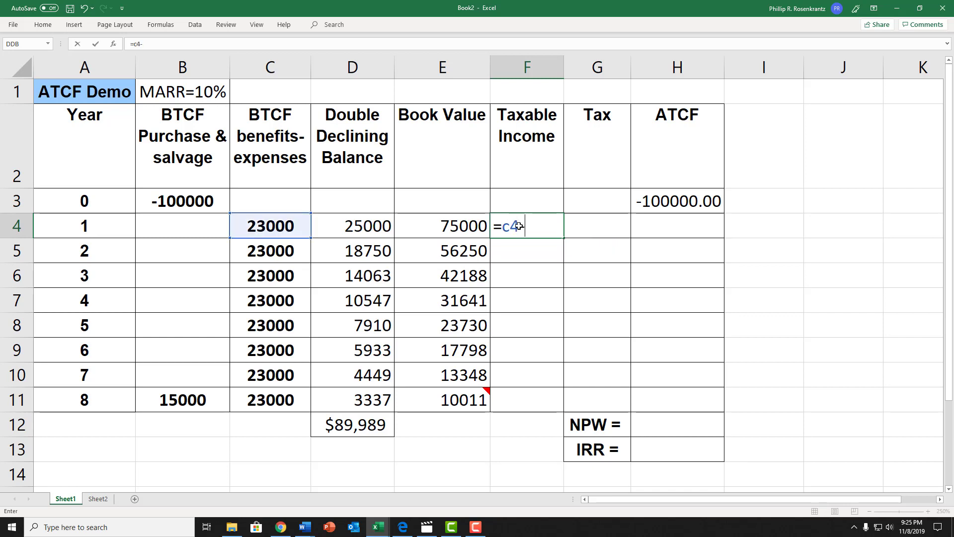
text(d4)
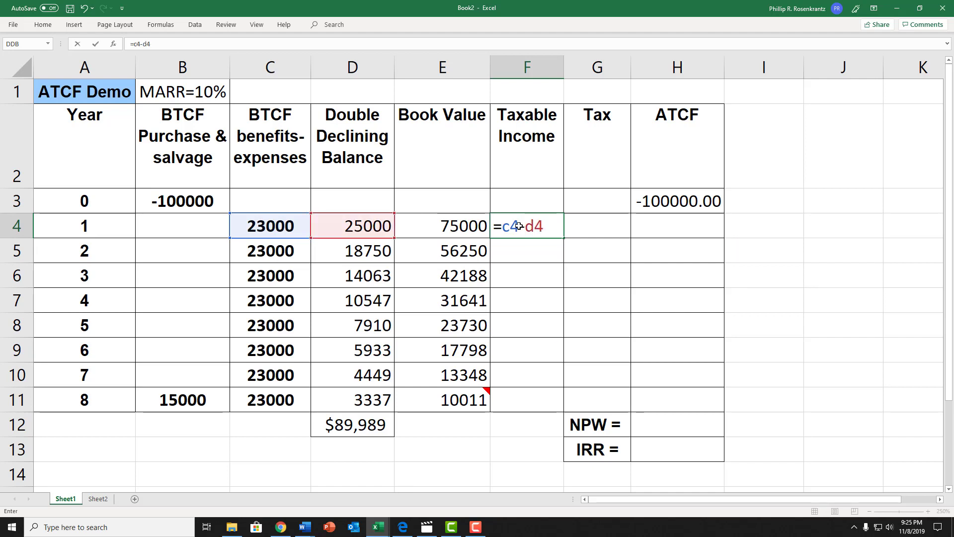
key(Return)
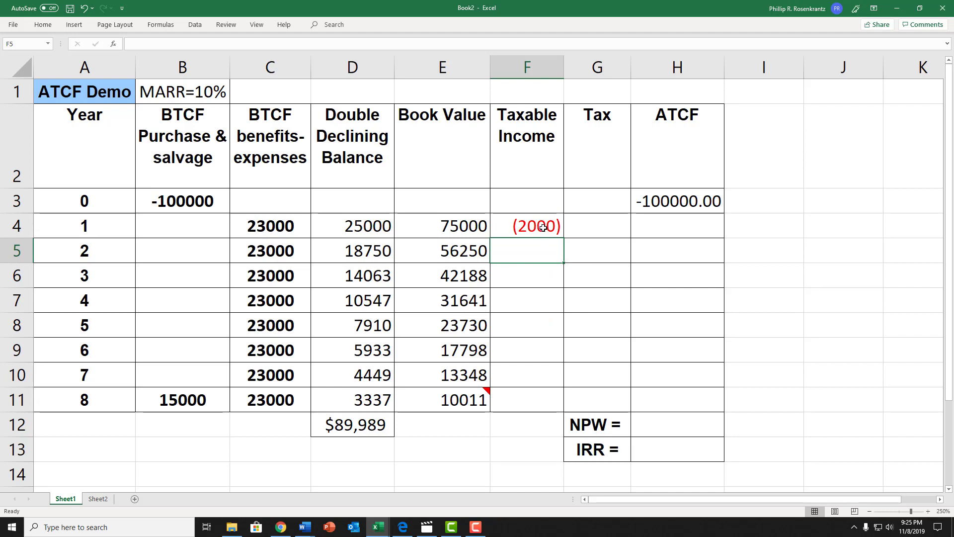
click(543, 227)
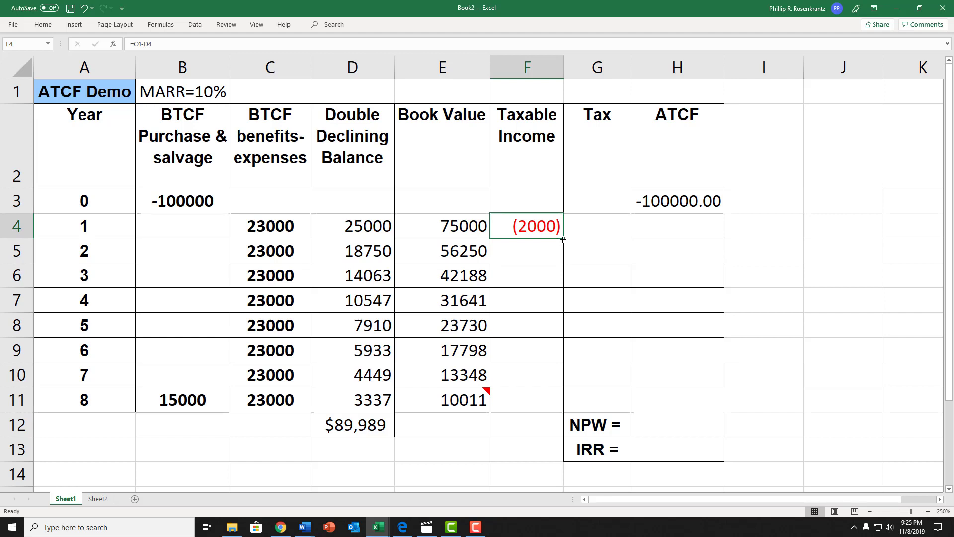
drag(564, 239, 561, 411)
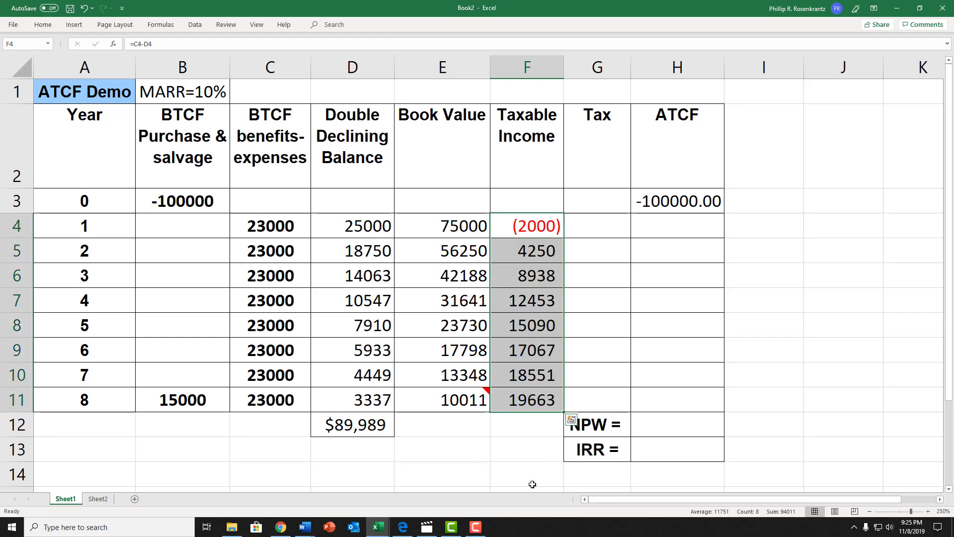
key(Escape)
click(533, 402)
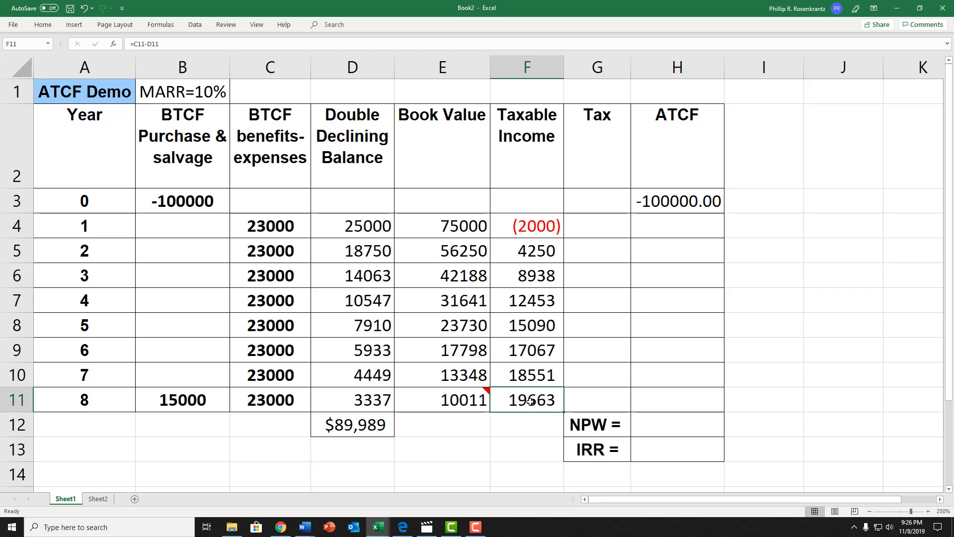
- Append +4989 recapture to F11's formula, raising year-8 taxable income to 24652
click(463, 401)
click(521, 406)
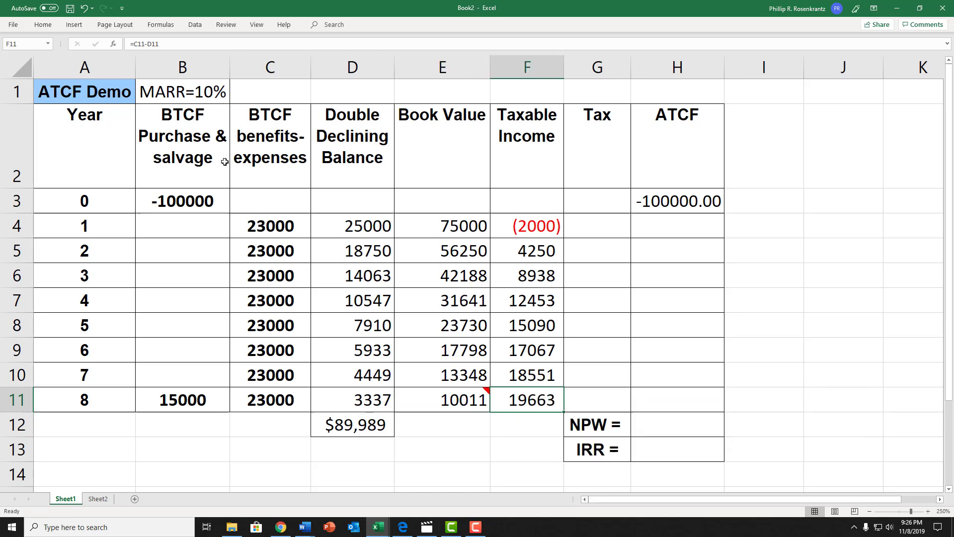
click(161, 44)
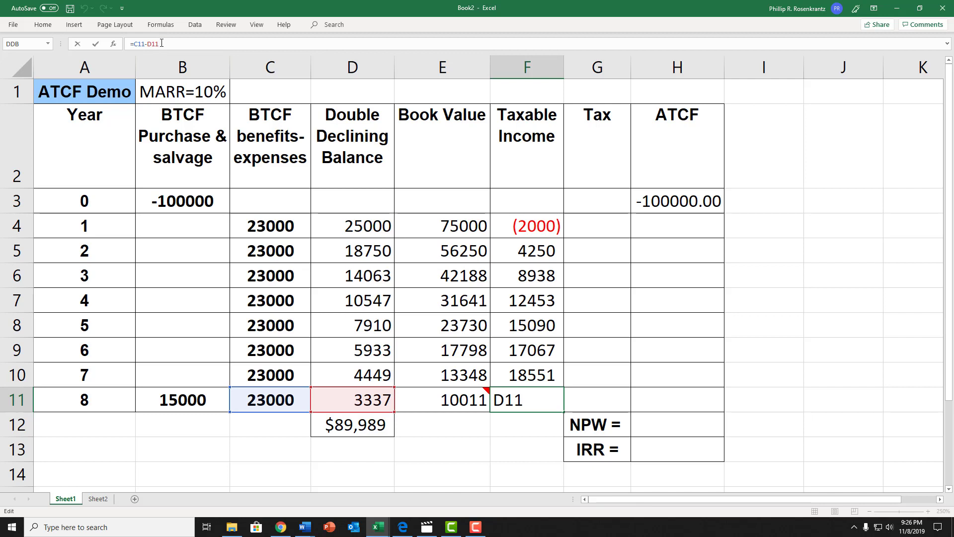
text(+4989)
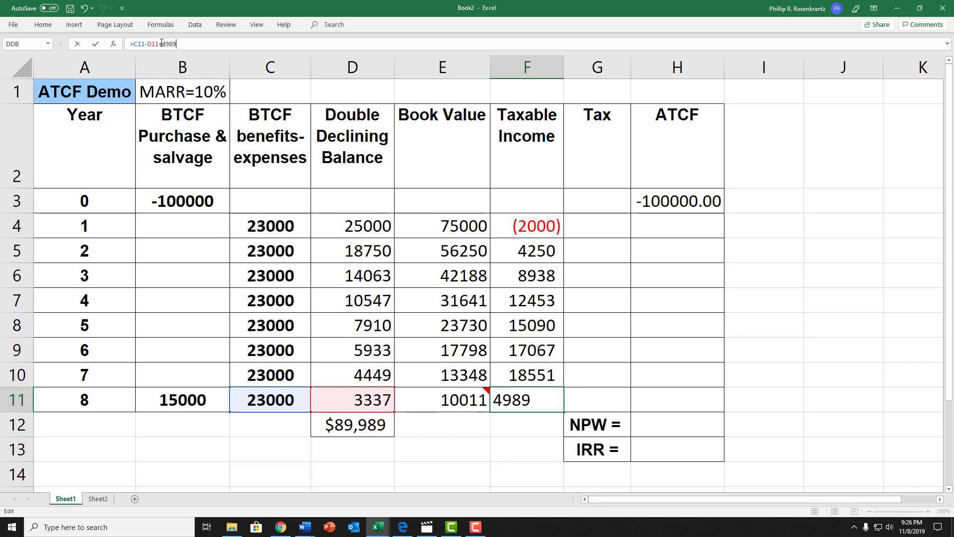
key(Return)
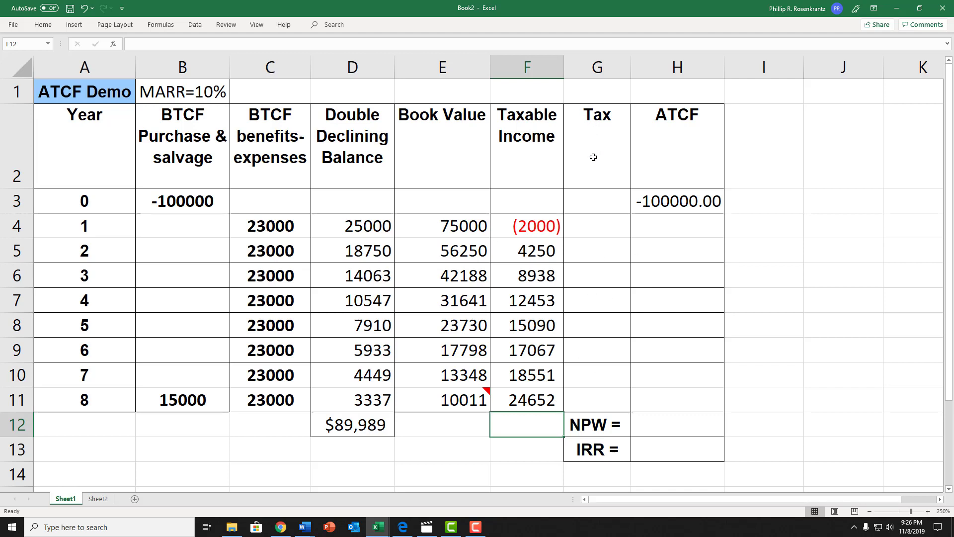
- Enter =F4*.21 in G4 and fill it to G11, giving tax from (420) to 5177
click(591, 224)
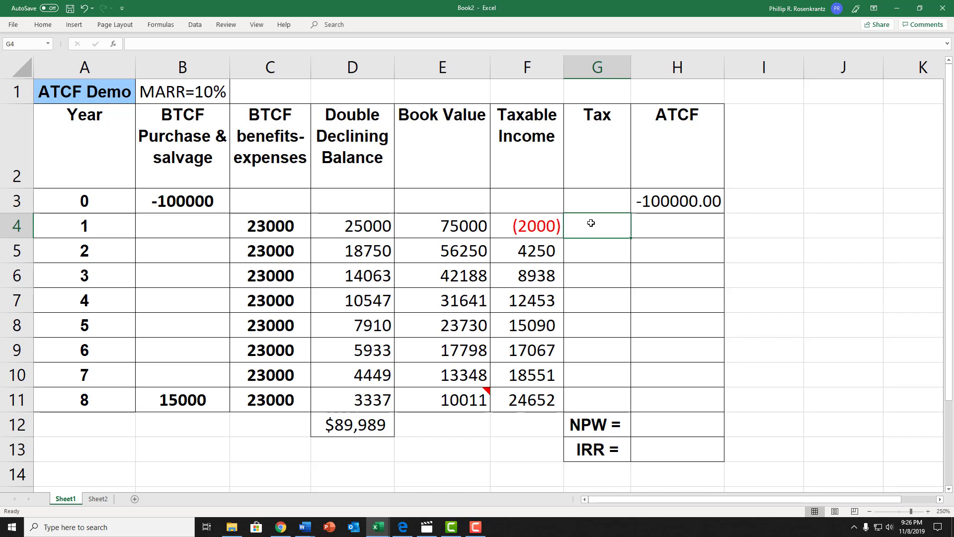
text(=)
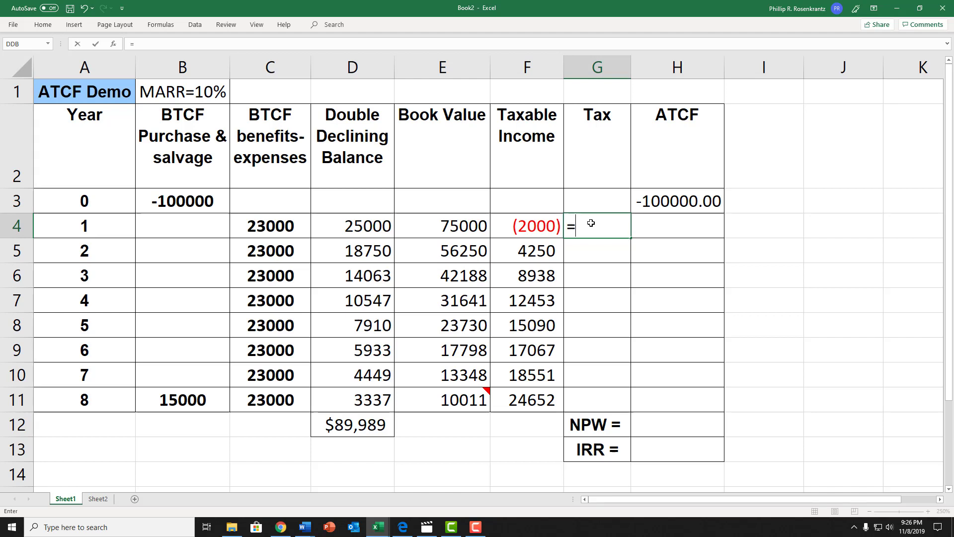
text(f4*)
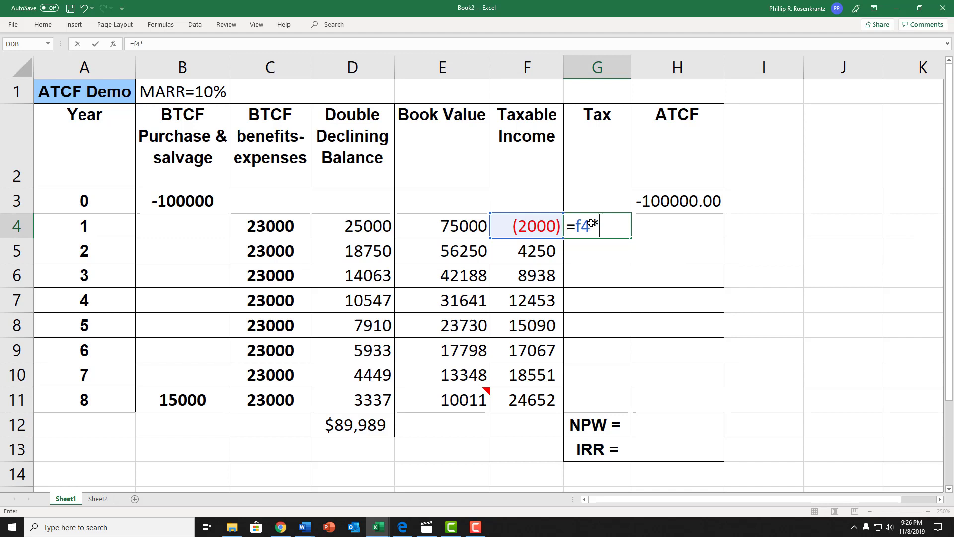
text(.21)
key(Return)
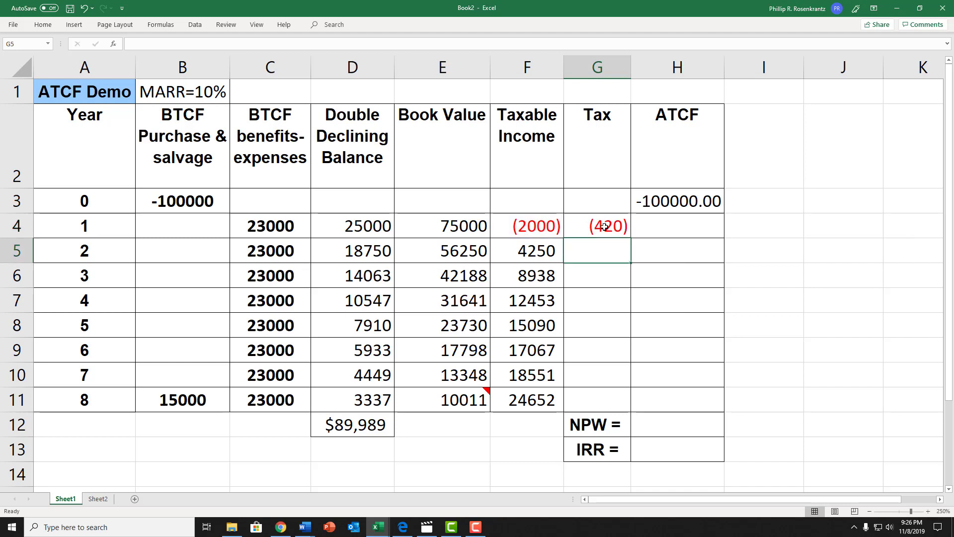
click(603, 226)
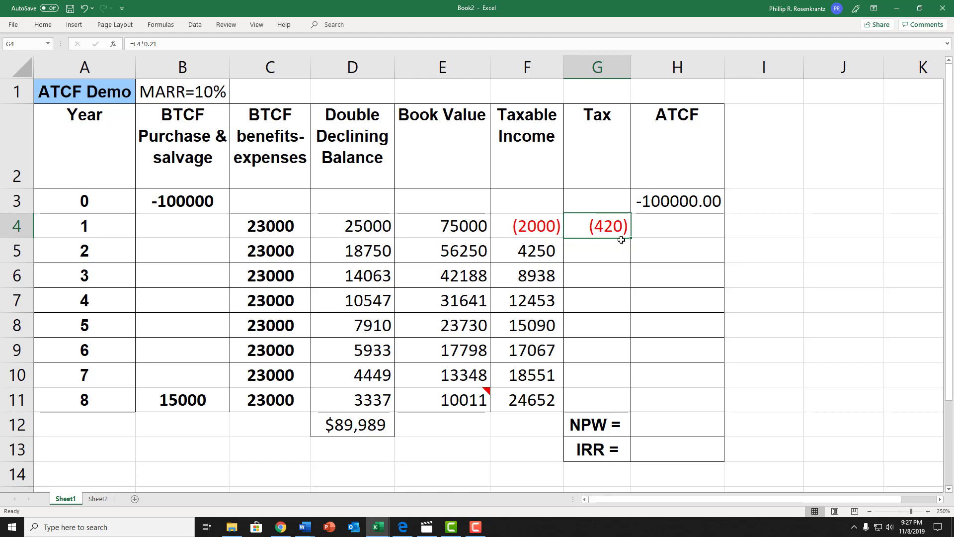
drag(628, 241, 625, 409)
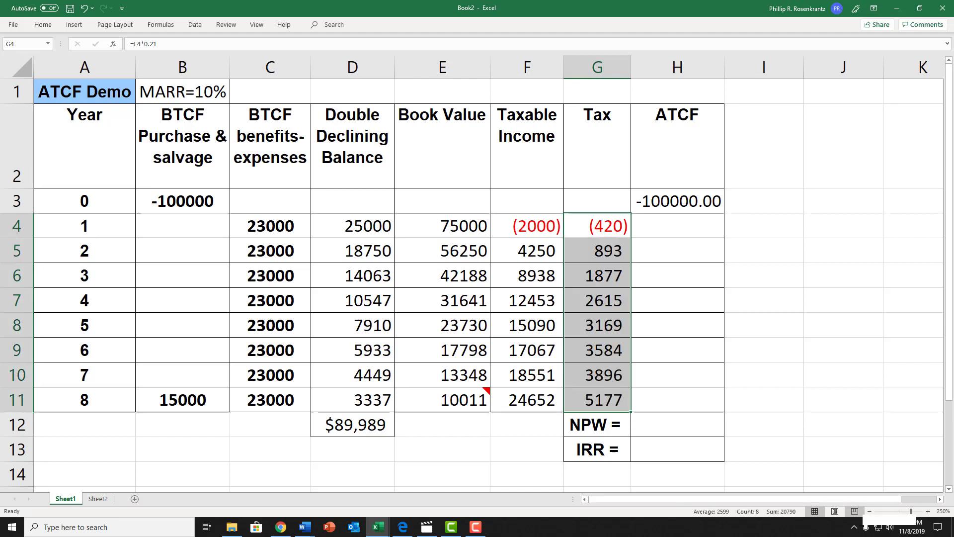
- Enter =C4-G4 in H4 and fill it down to H11, giving ATCF 23420 through 17823
click(689, 234)
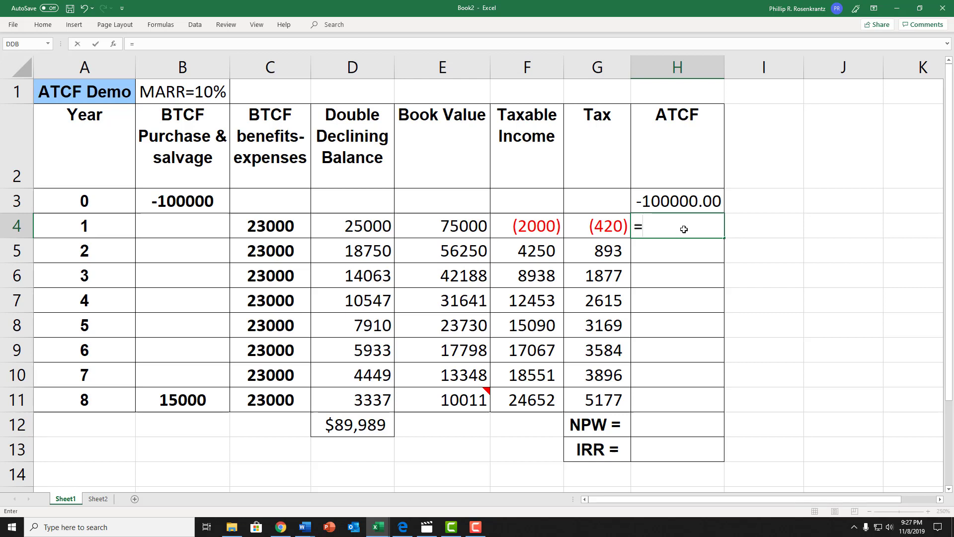
text(c)
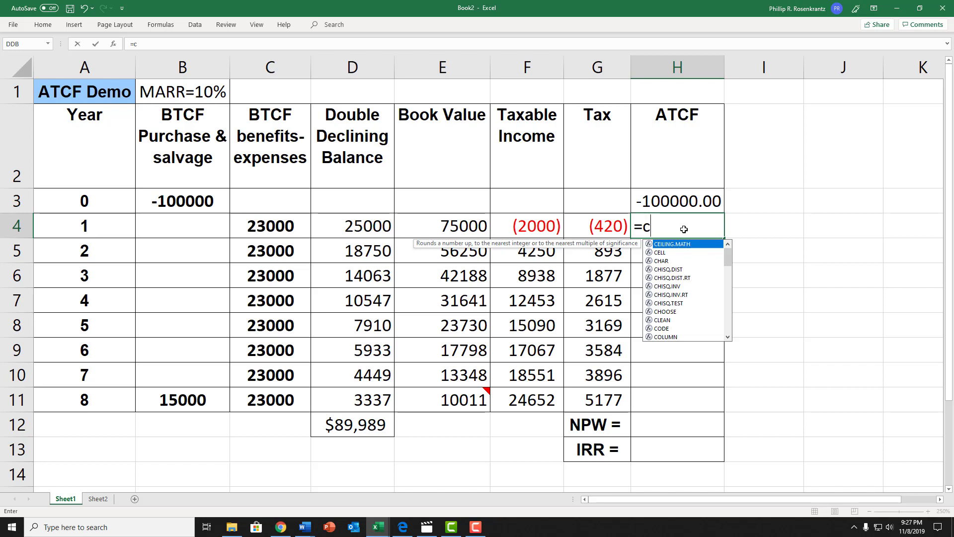
text(4-)
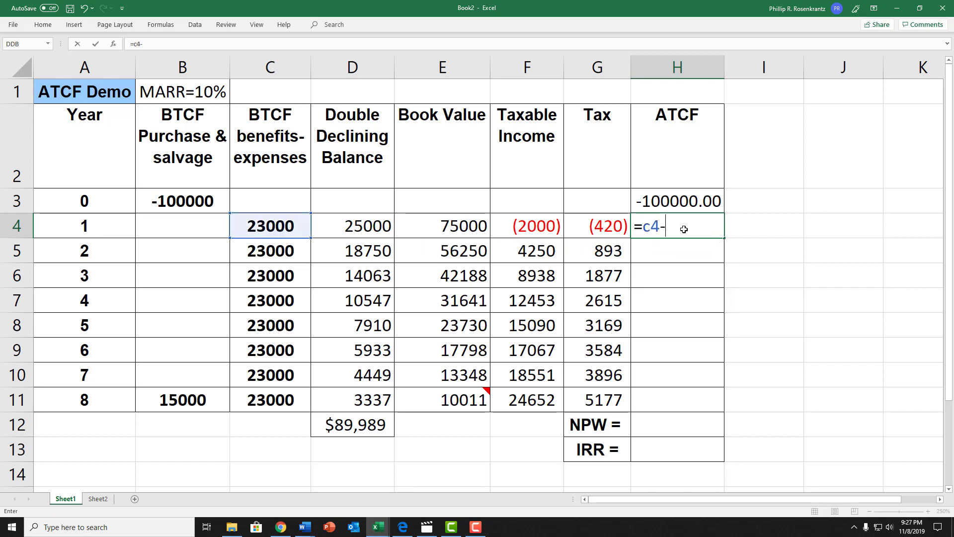
text(g)
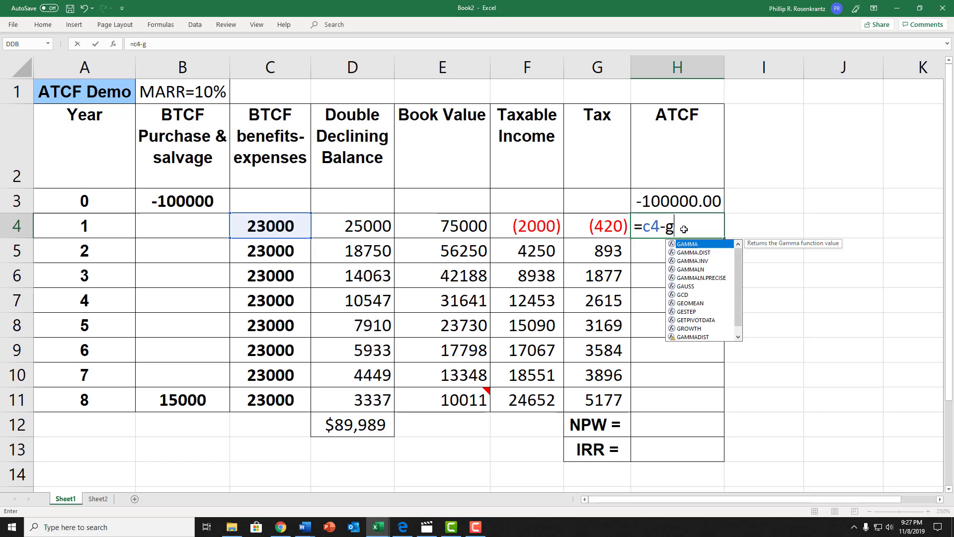
text(4)
key(Return)
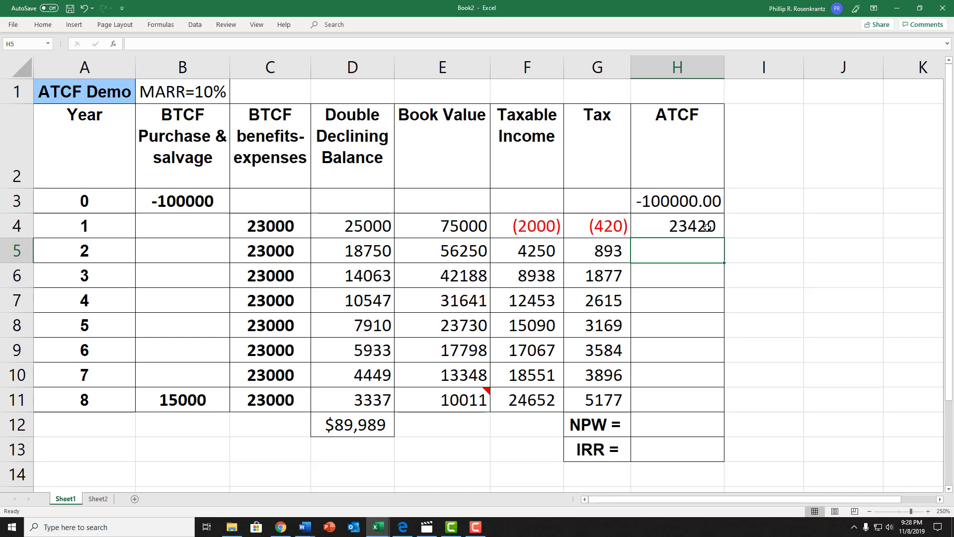
click(707, 226)
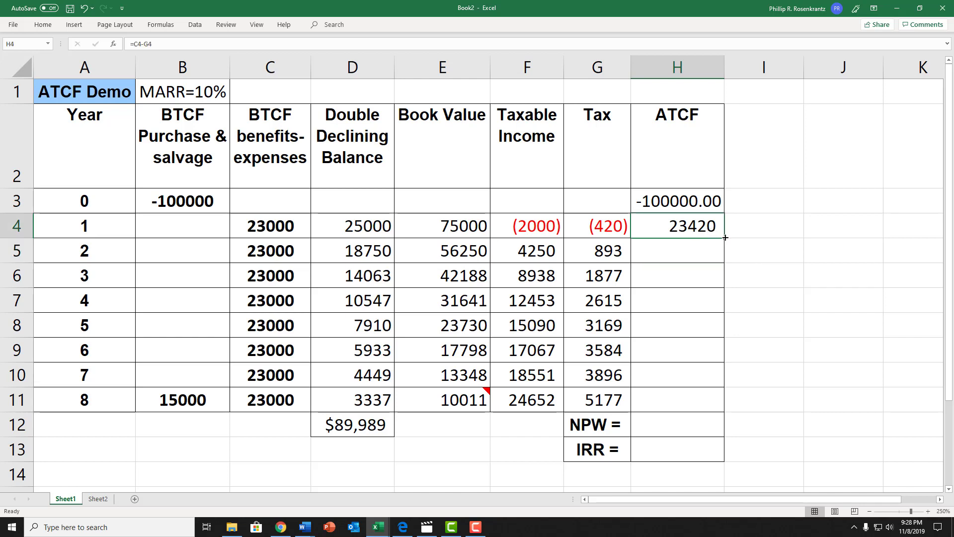
drag(724, 239, 716, 408)
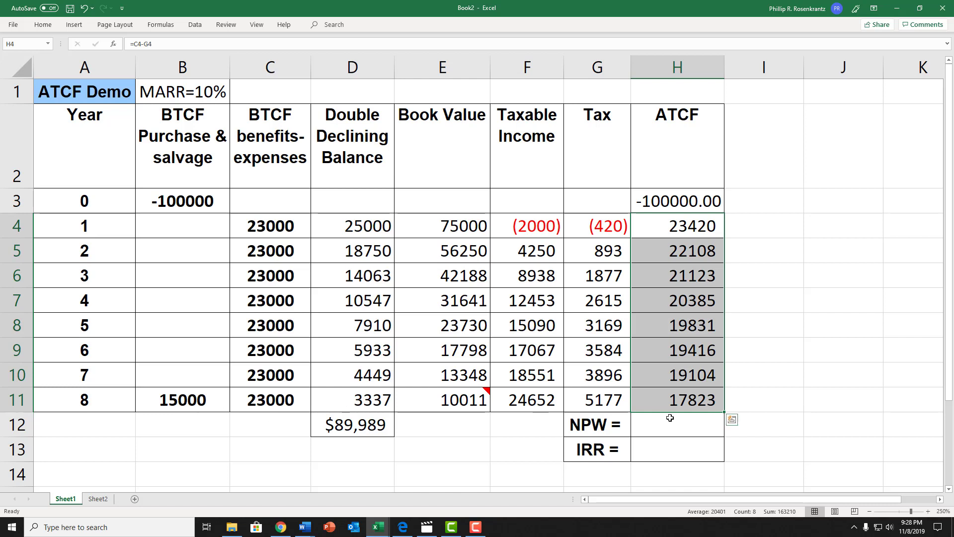
- Add the 15000 salvage to year-8 ATCF, making H11 =C11-G11+B11 (32823)
click(684, 400)
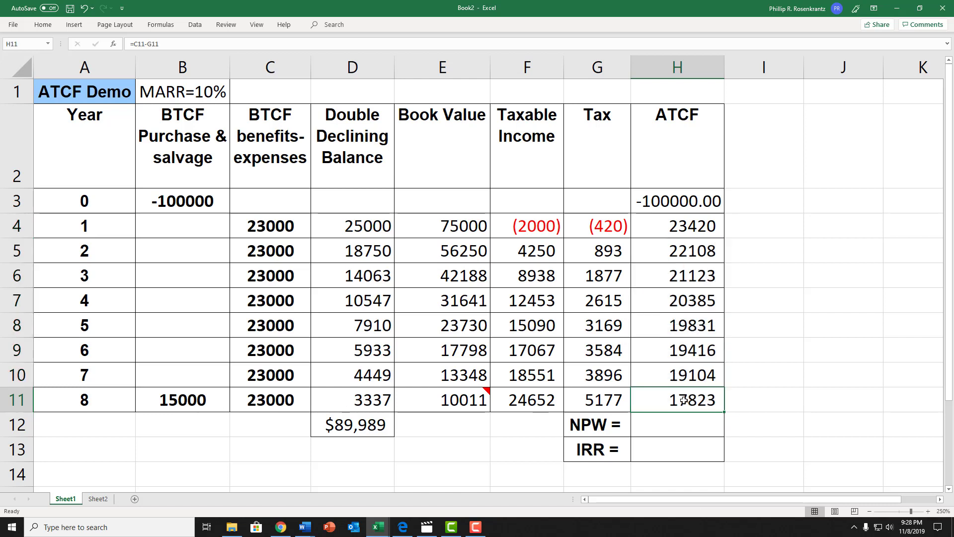
click(161, 43)
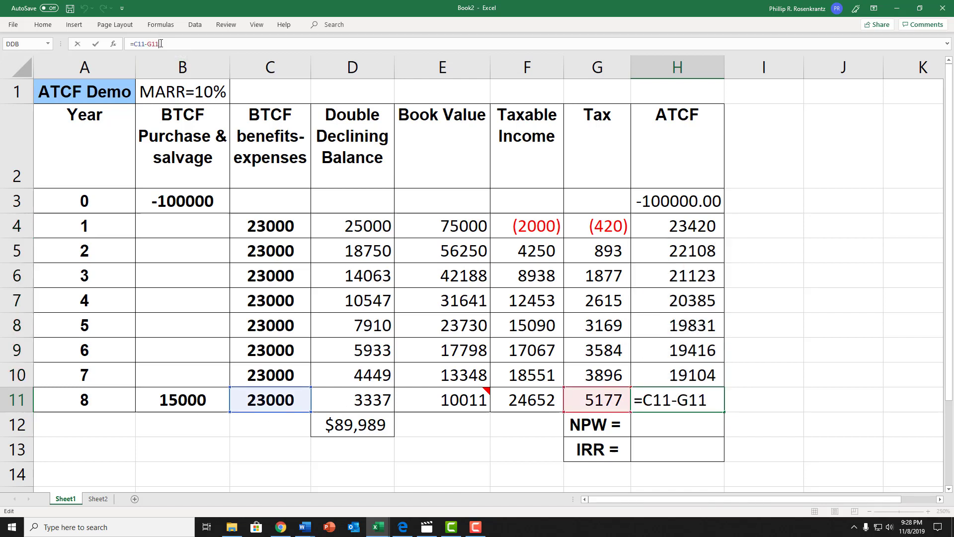
text(+)
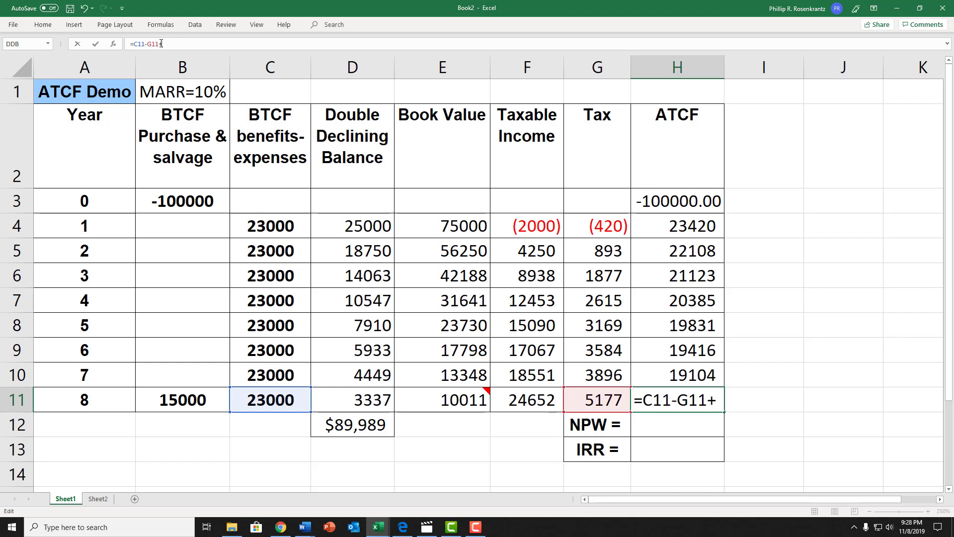
text(b)
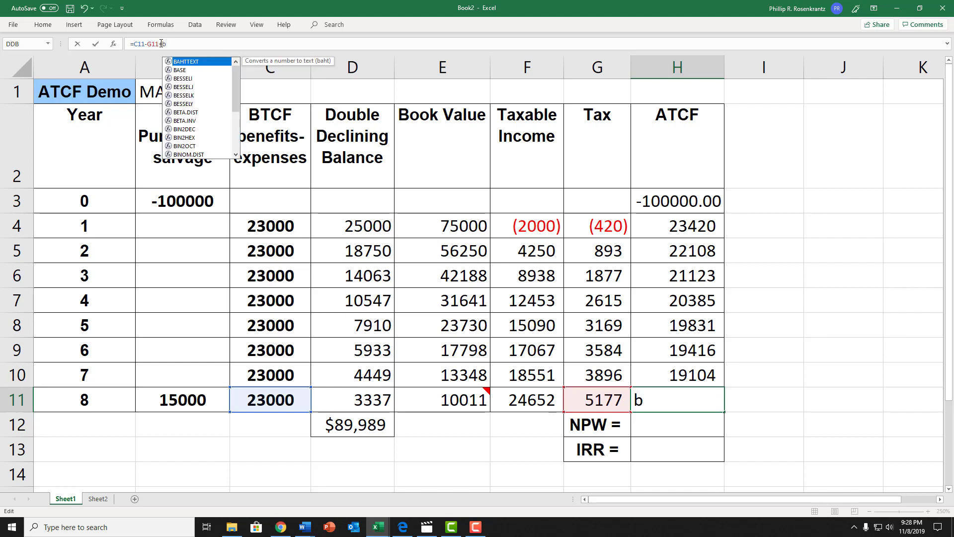
text(11)
key(Return)
click(694, 402)
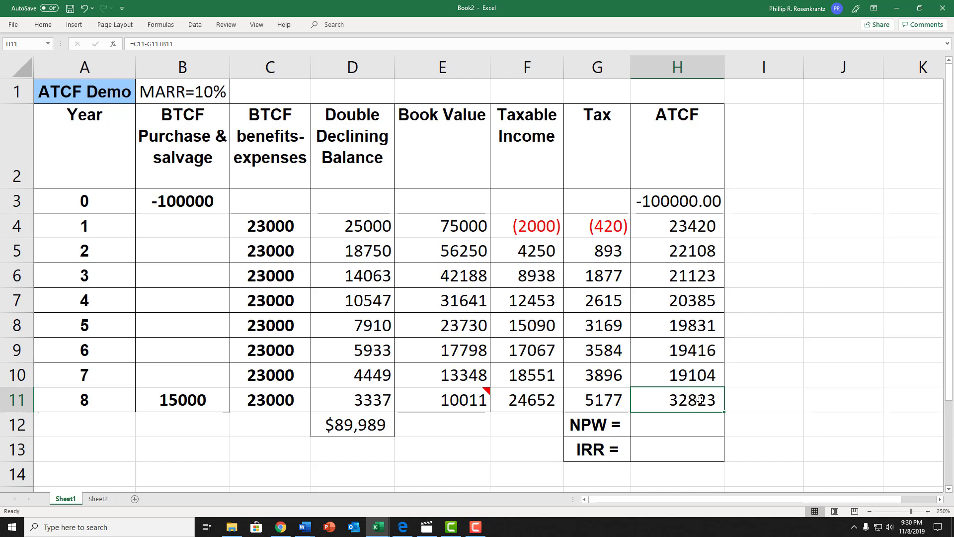
- Try entering an NPV formula in H12 with rate .10 and ATCF range H3:H11, getting a too-few-arguments warning
click(692, 424)
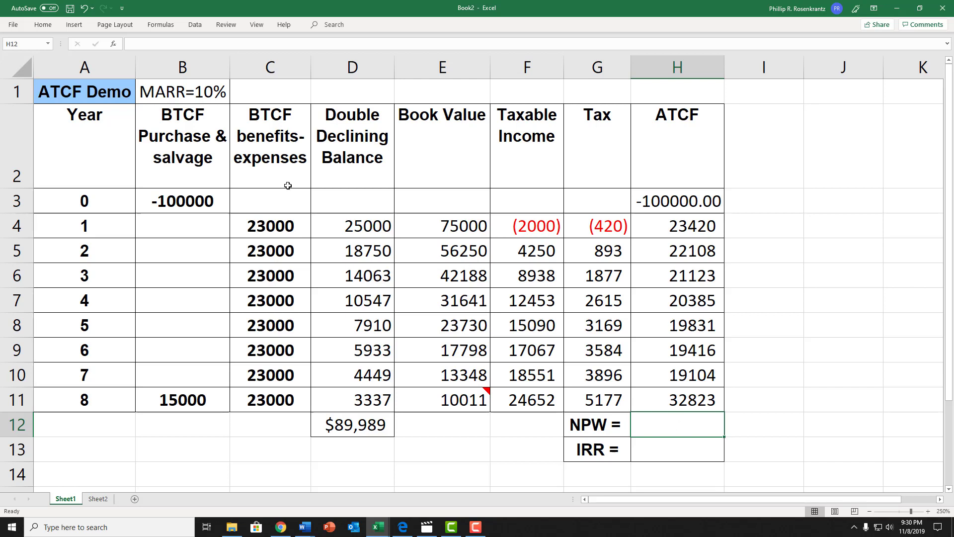
click(114, 43)
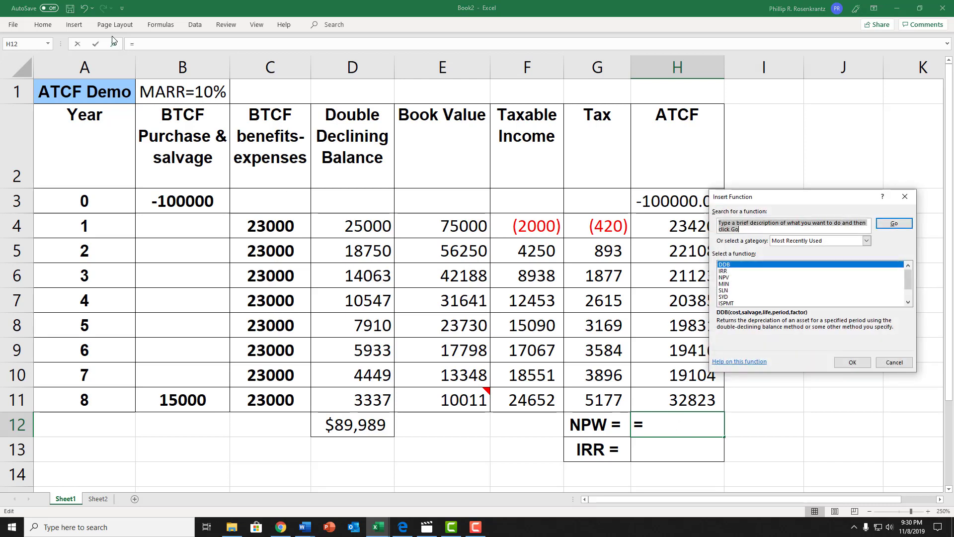
click(729, 278)
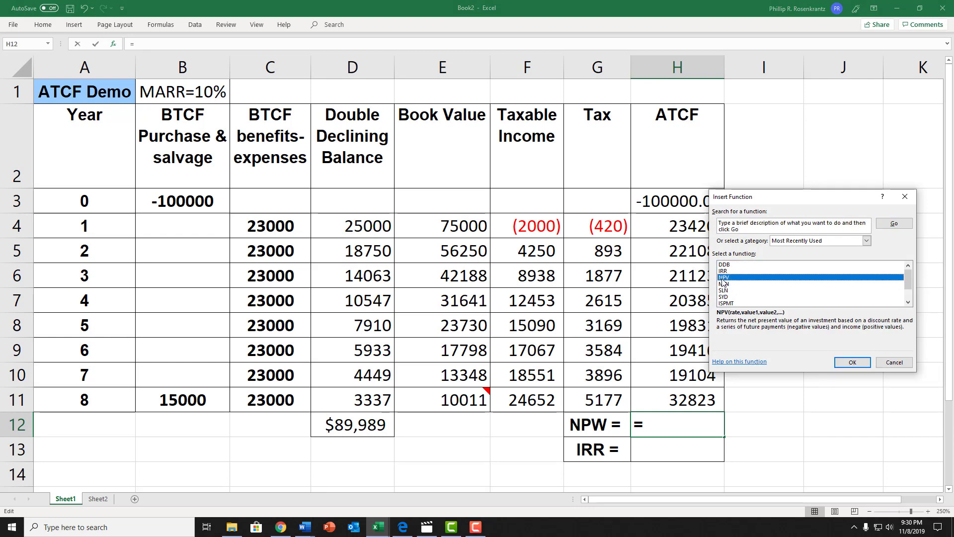
click(850, 363)
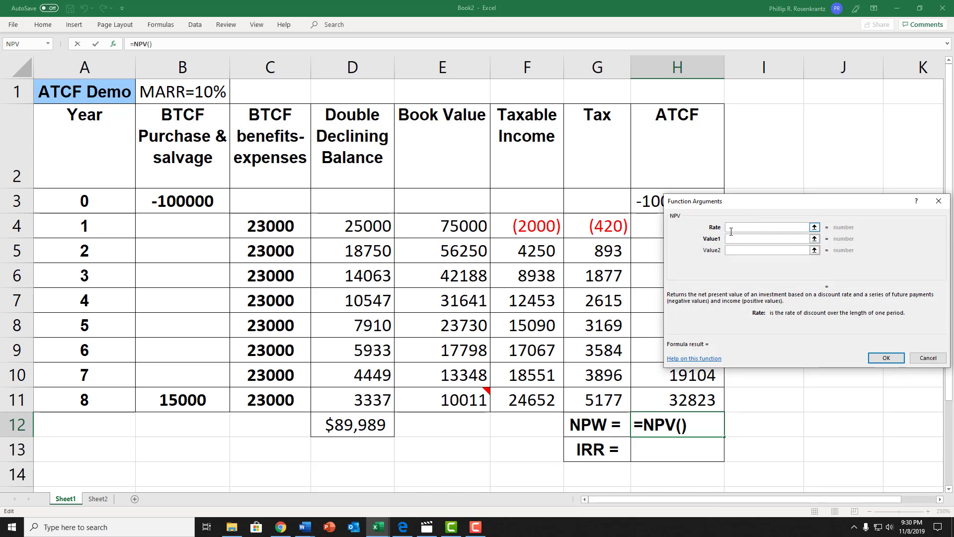
text(.10)
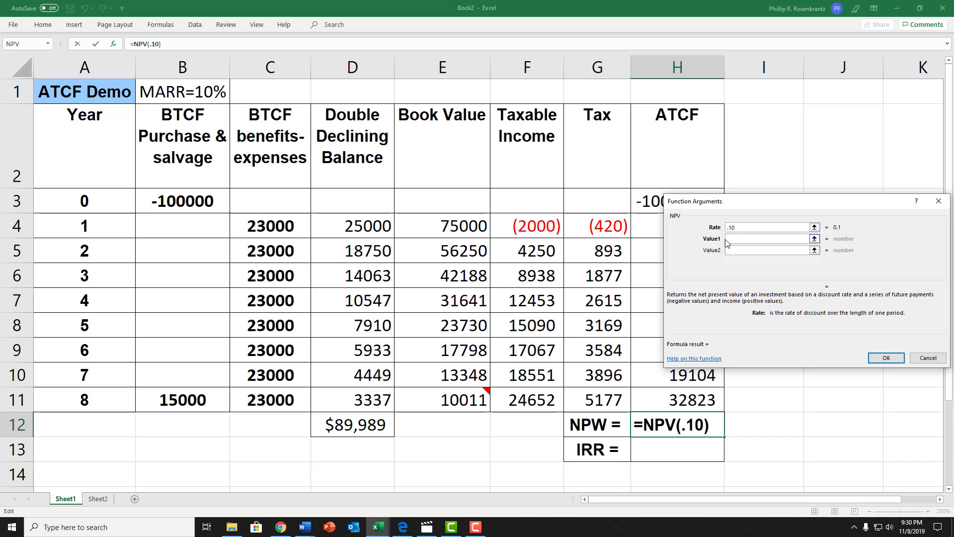
drag(767, 200, 821, 201)
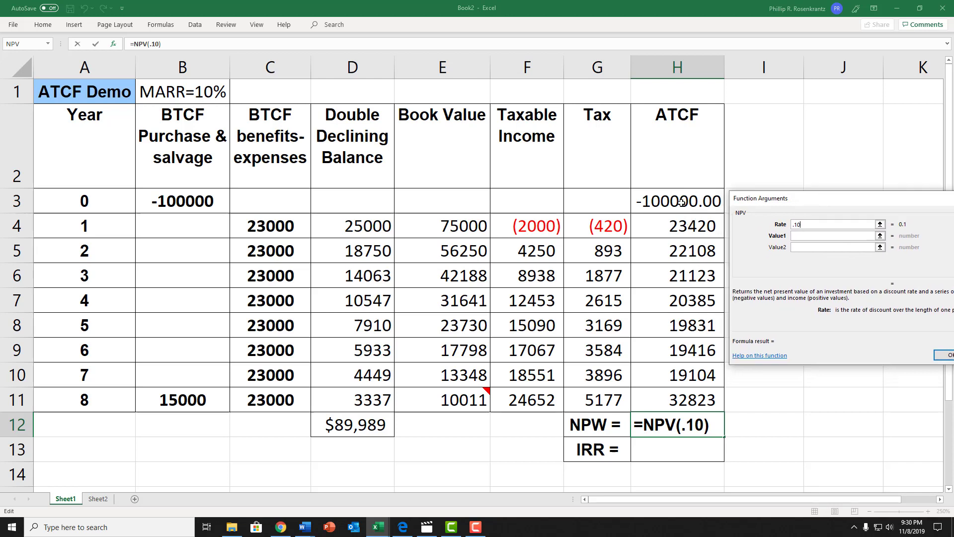
text(+)
drag(682, 208, 675, 400)
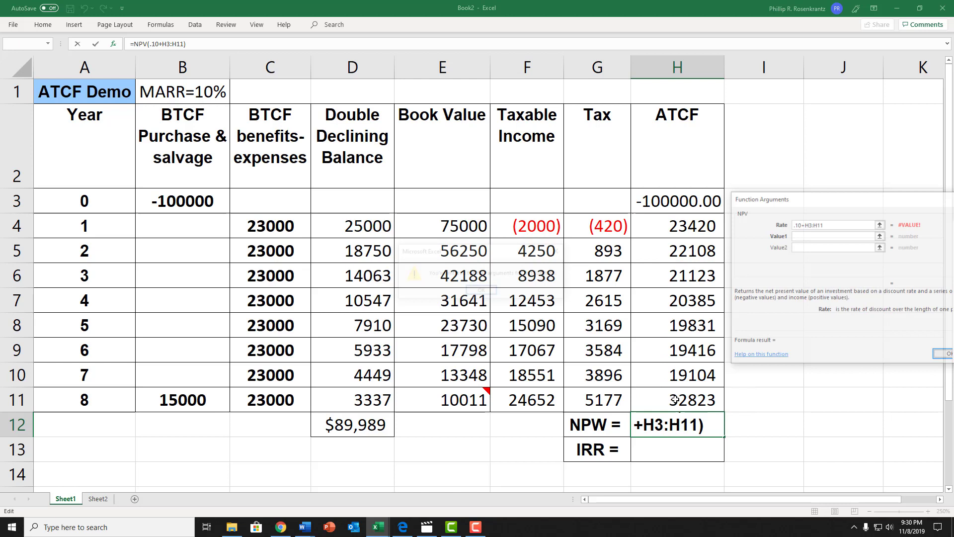
key(Return)
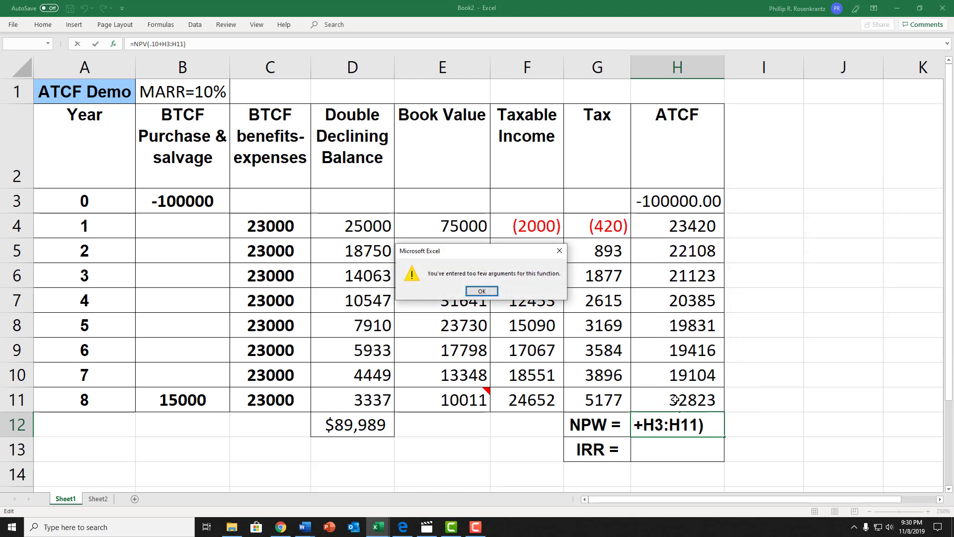
- Correct H12 to =NPV(.10,H3:H11), showing an NPW of $16,130.83
click(480, 291)
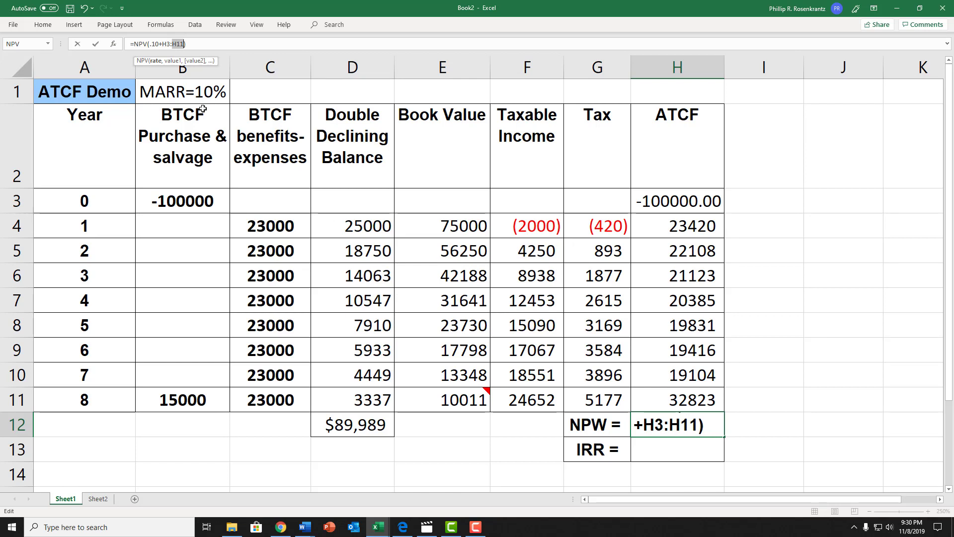
click(162, 44)
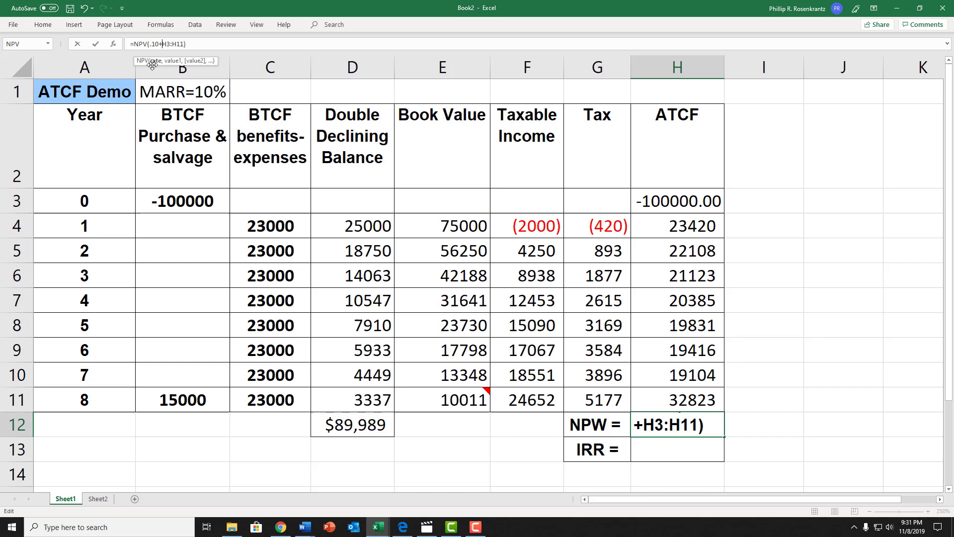
key(BackSpace)
text(,)
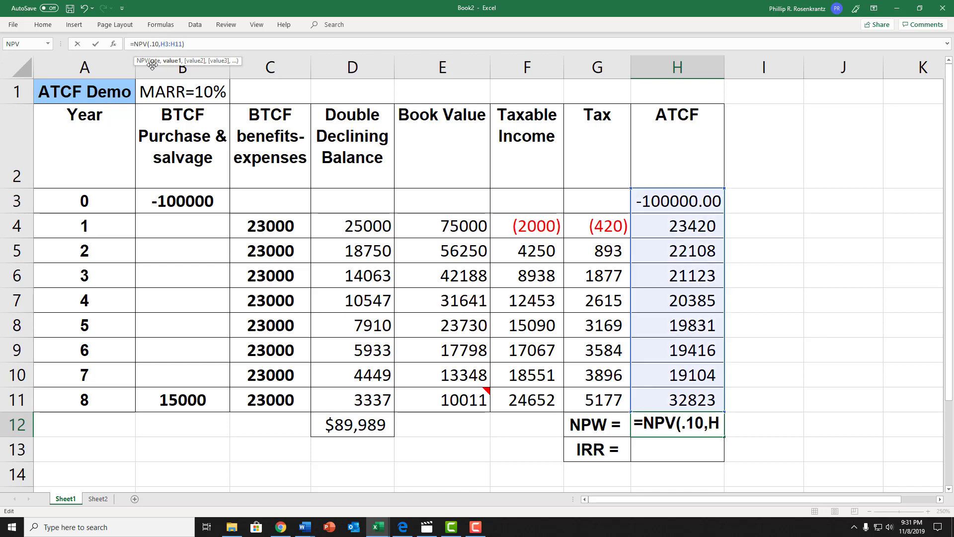
click(193, 43)
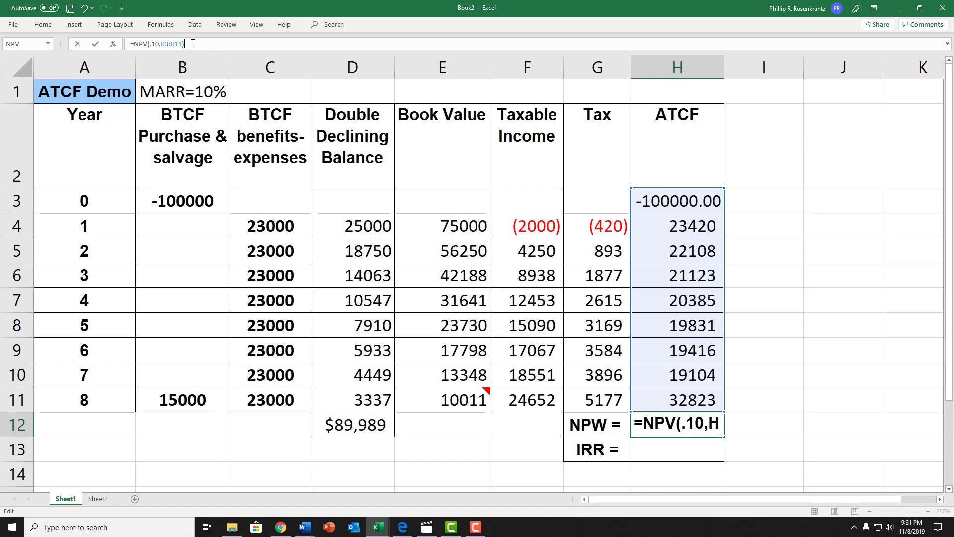
key(Return)
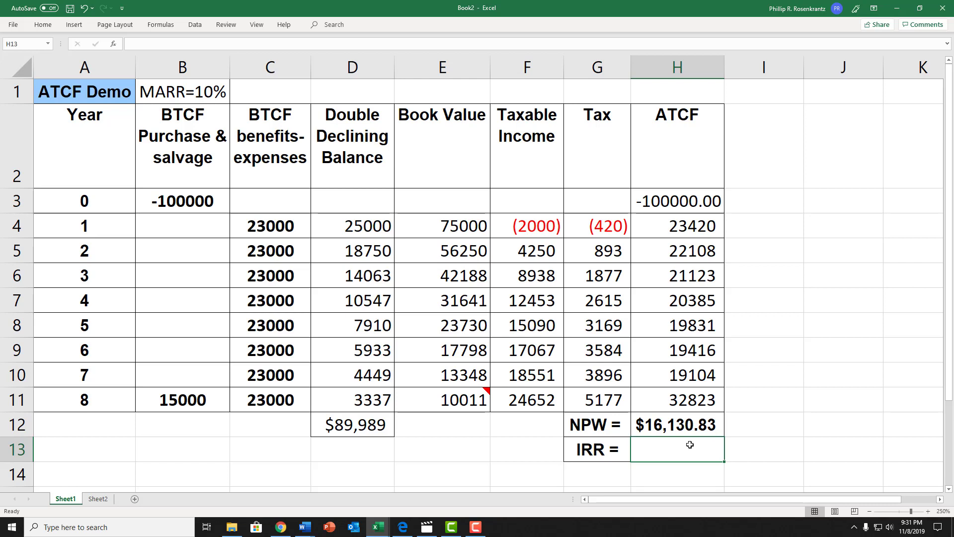
- Enter =IRR(H3:H11) in H13, giving a 14.6% rate of return
click(114, 45)
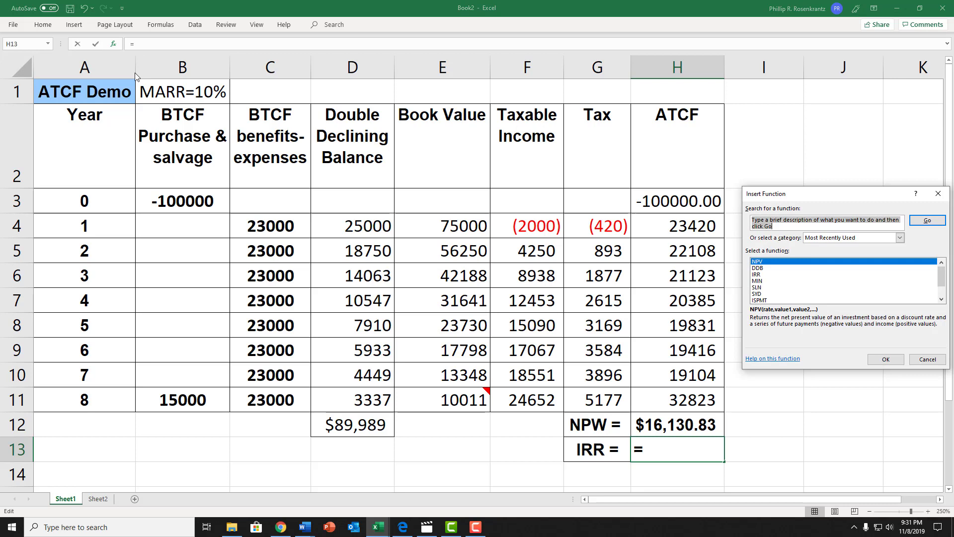
click(759, 275)
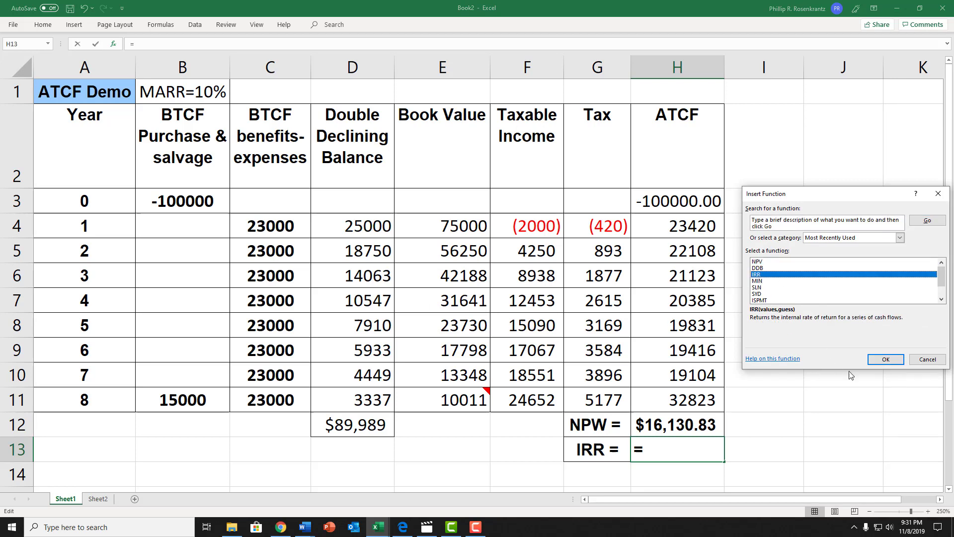
click(884, 359)
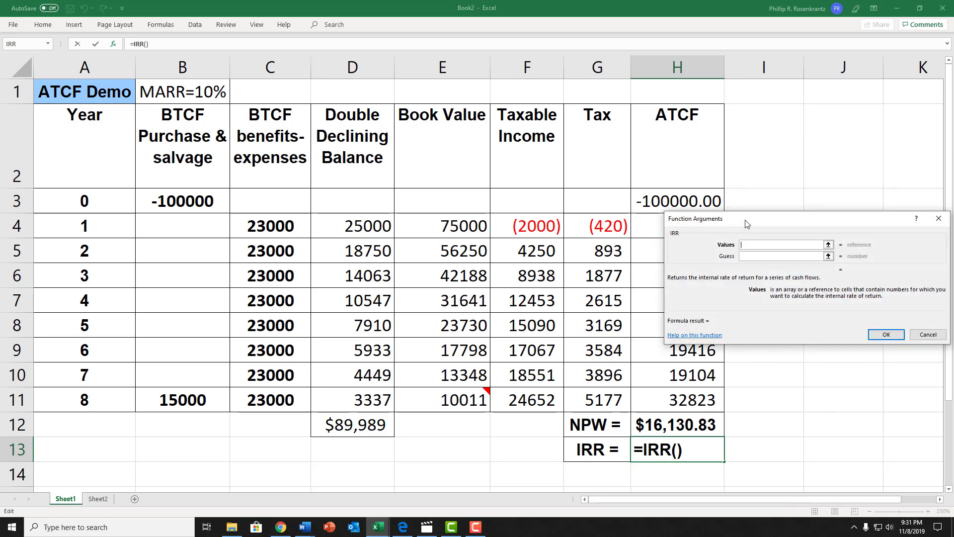
drag(745, 224, 817, 230)
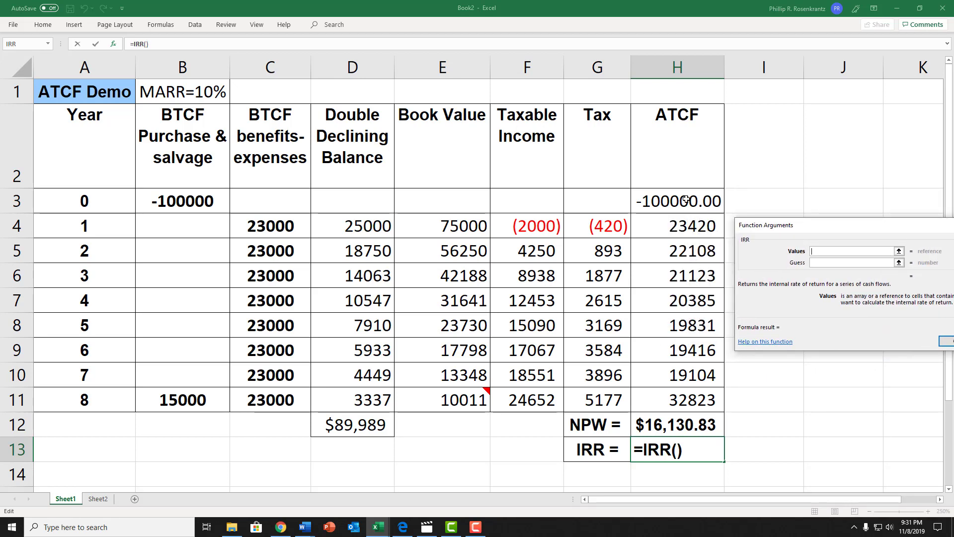
drag(684, 201, 682, 401)
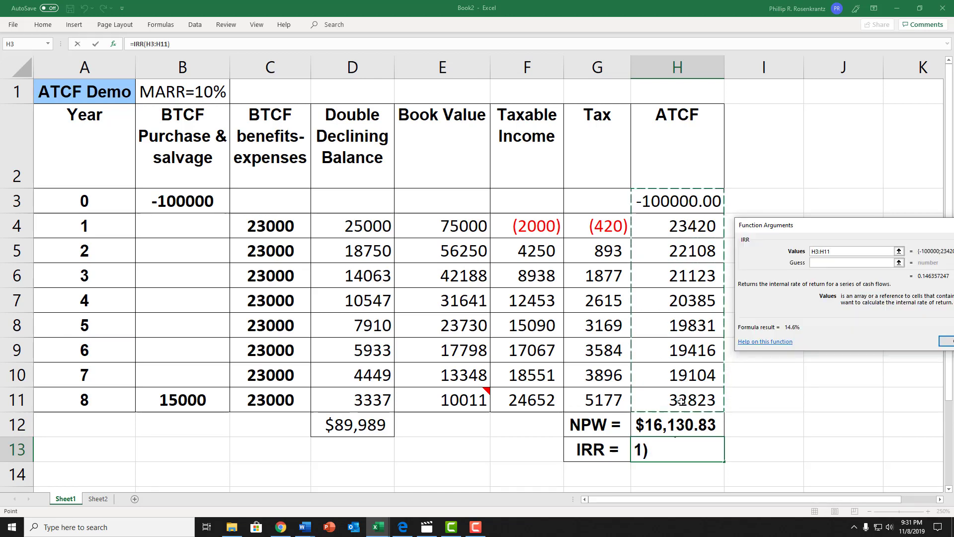
key(Return)
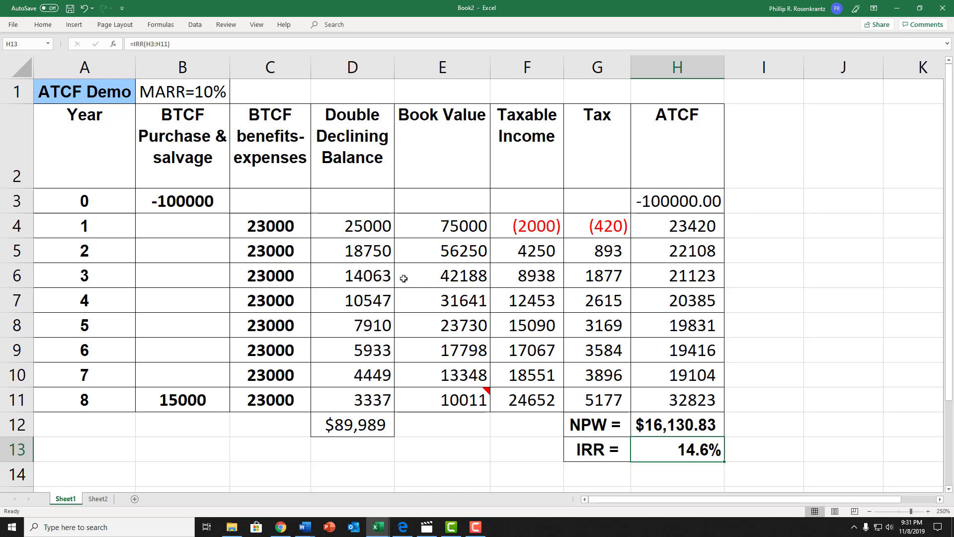
- Change D4 to =DDB(100000,15000,8,A4) and fill it down through D11
click(353, 229)
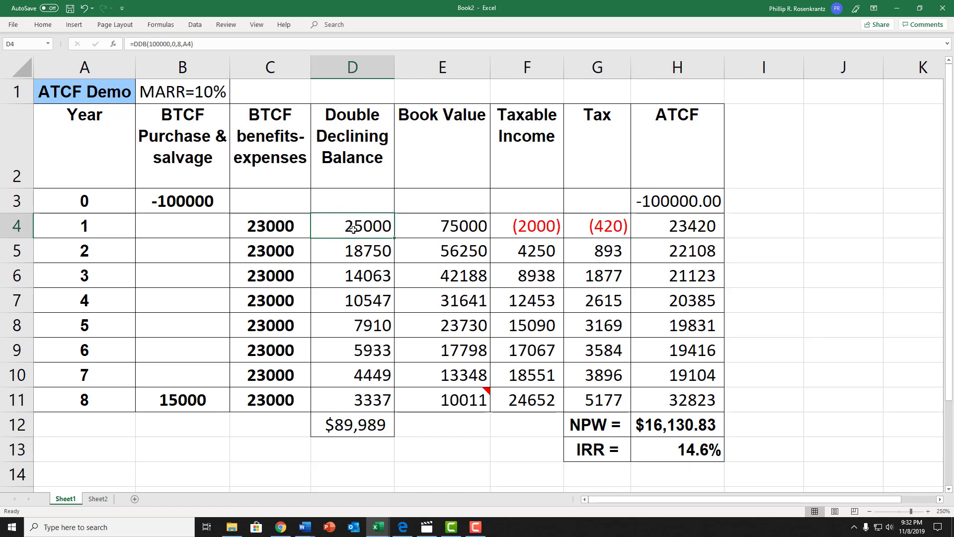
click(176, 44)
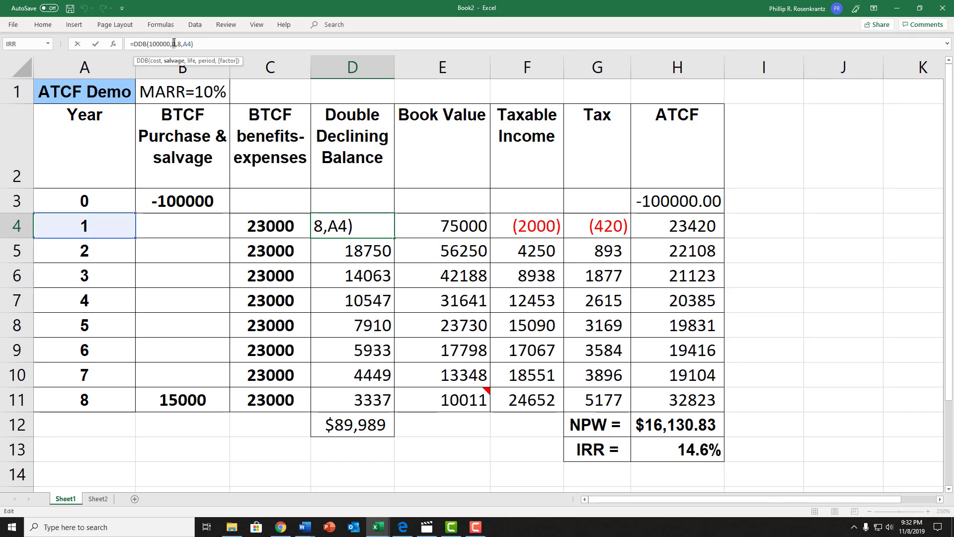
text(15)
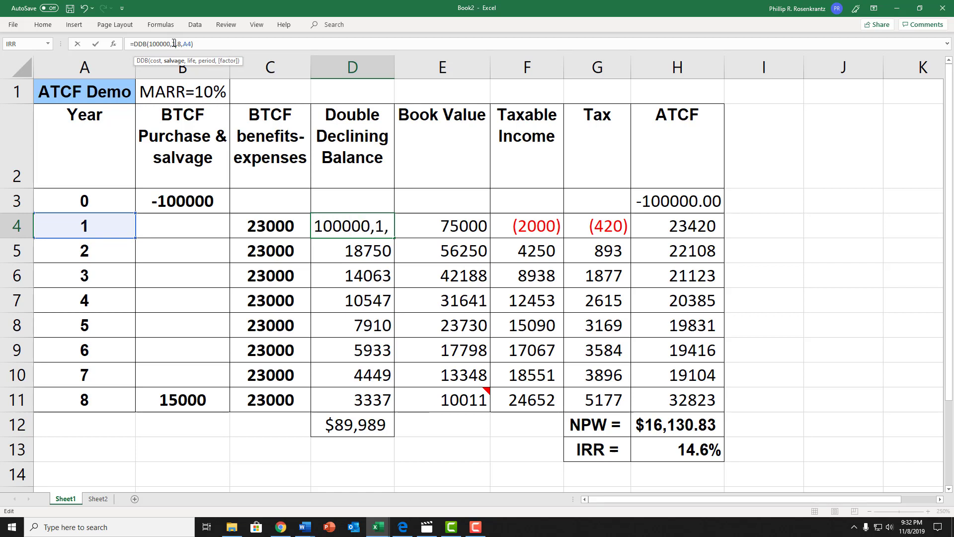
text(000)
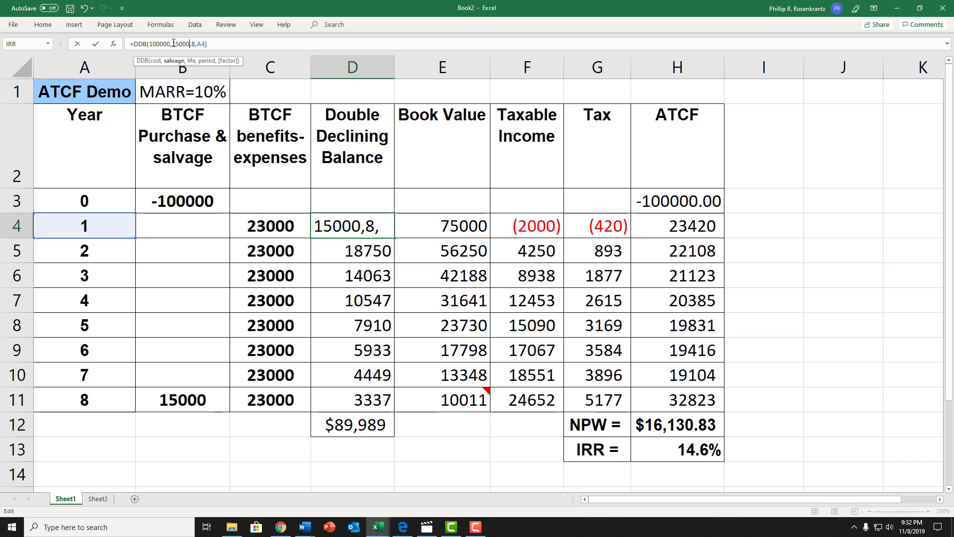
click(211, 44)
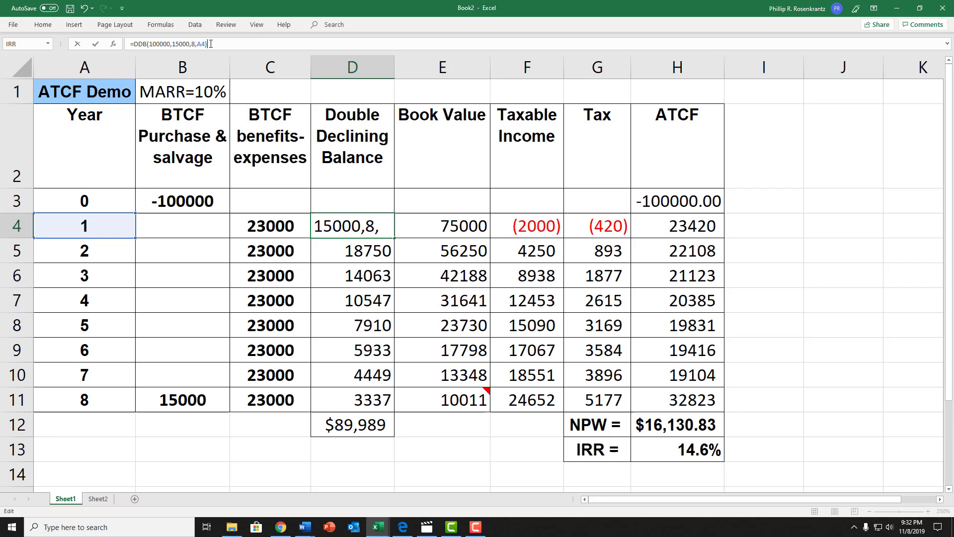
key(Return)
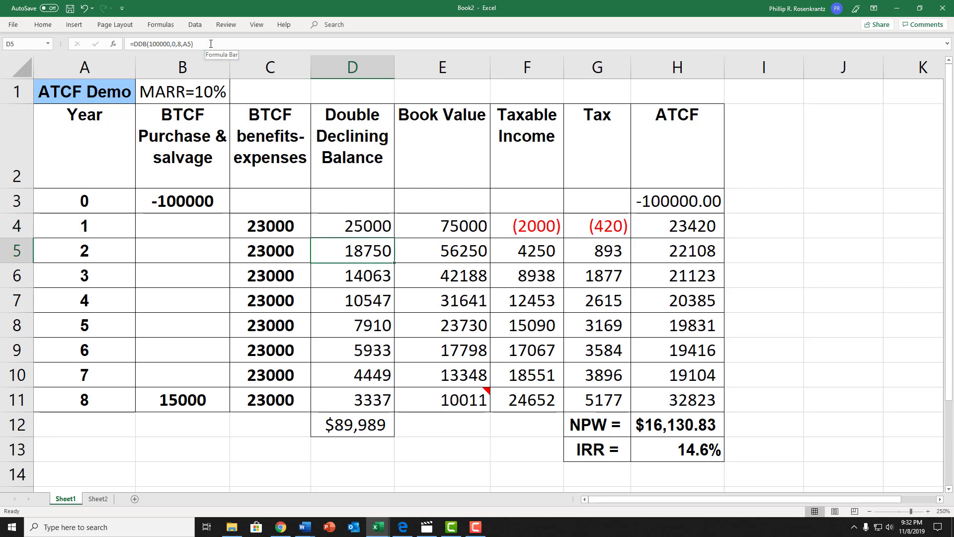
click(369, 226)
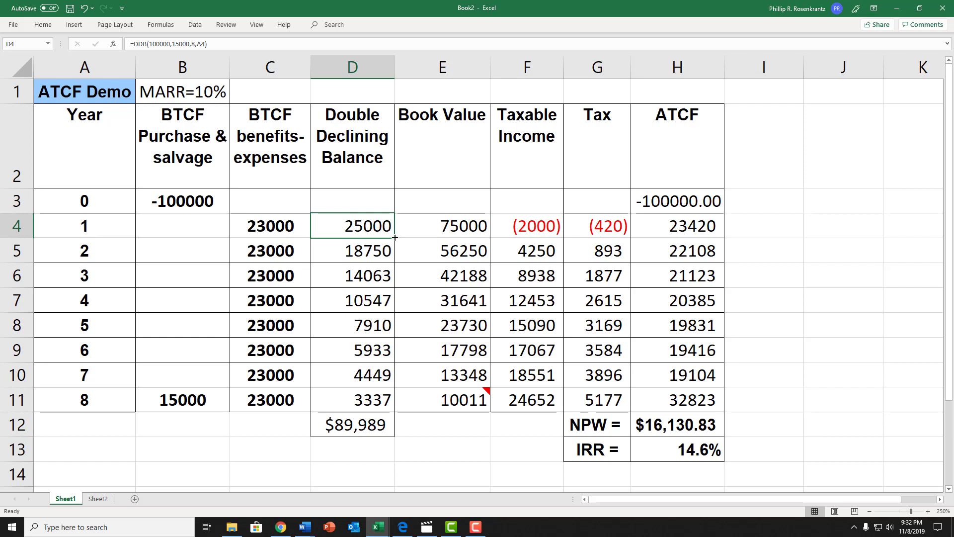
drag(395, 237, 400, 411)
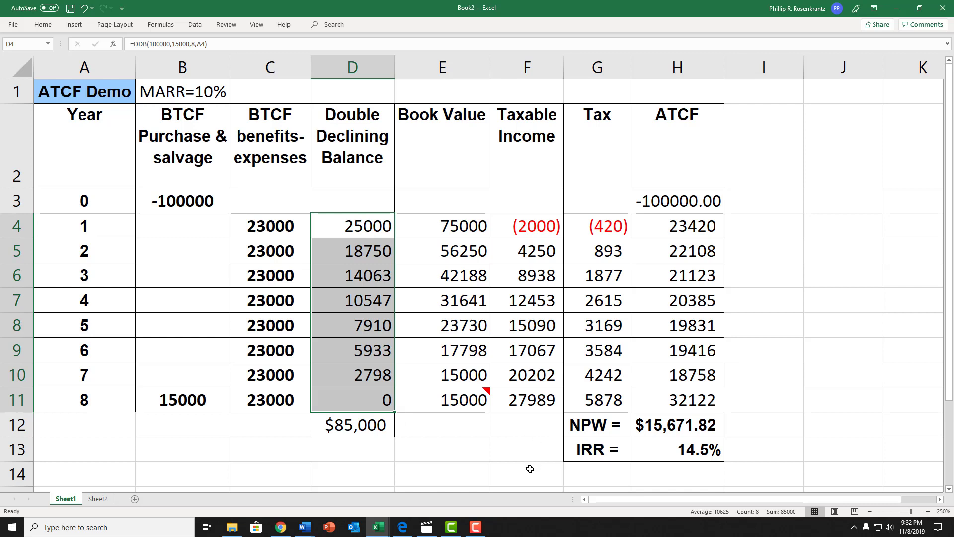
- Remove the +4989 from F11 so year-8 taxable income is C11-D11, 23000
click(536, 403)
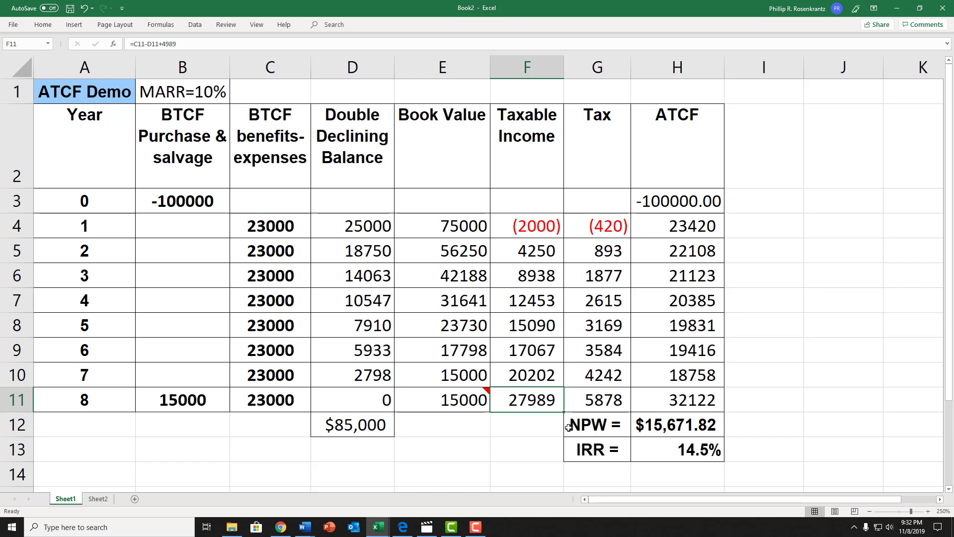
click(180, 43)
key(BackSpace)
key(BackSpace)
key(BackSpace)
key(BackSpace)
key(BackSpace)
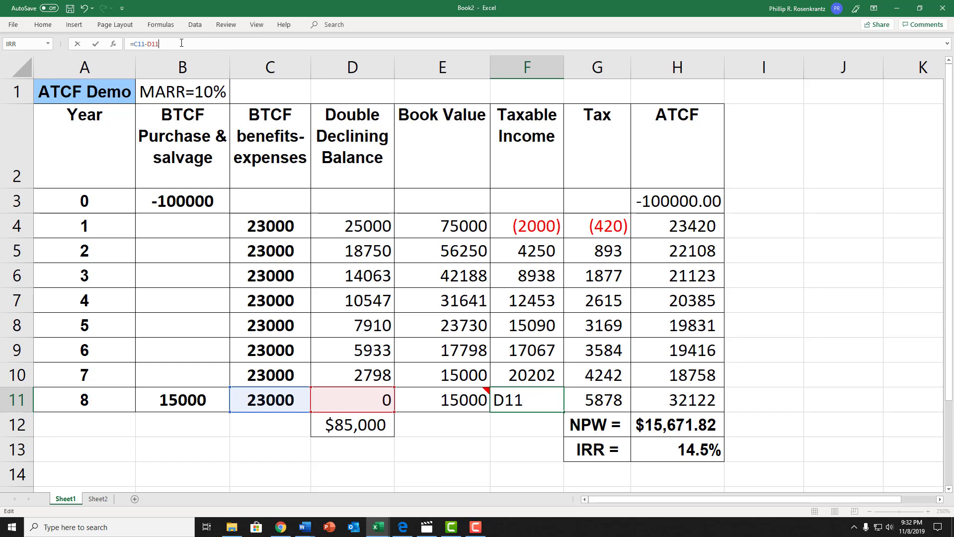
key(Return)
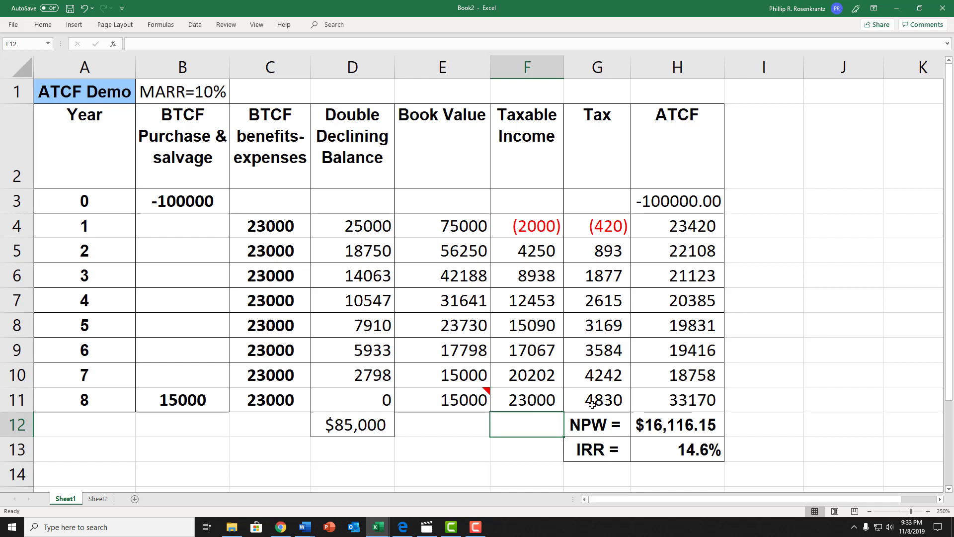
click(686, 404)
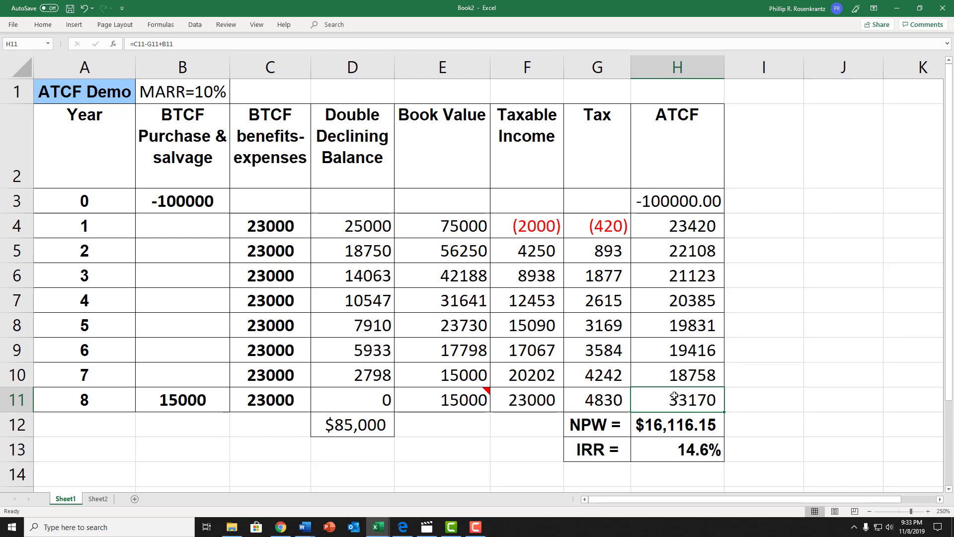
click(673, 451)
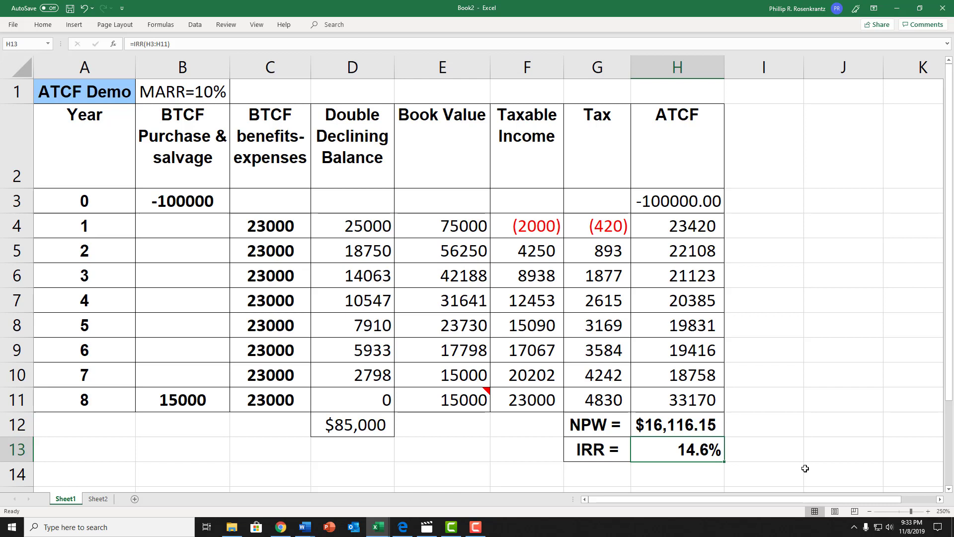